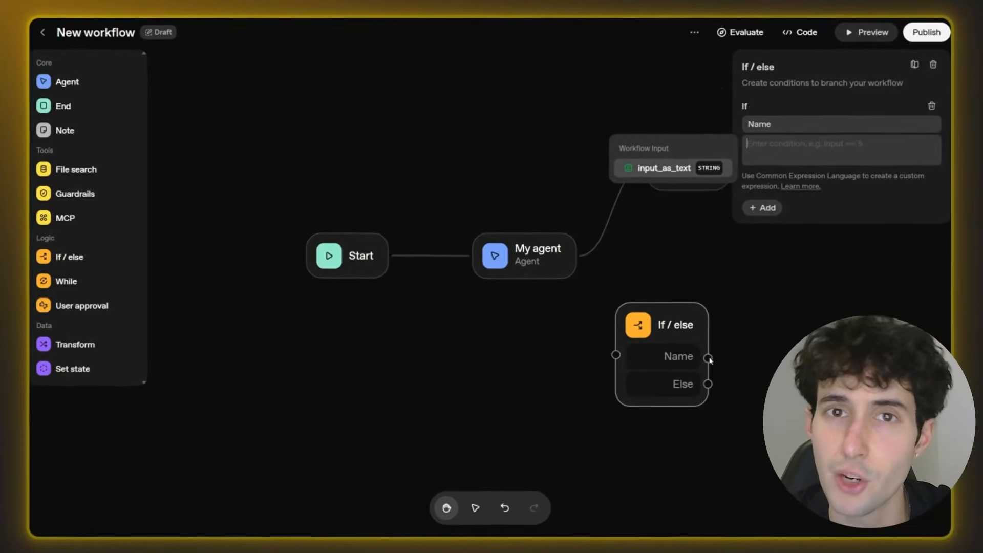
left_click_drag(709, 360, 900, 266)
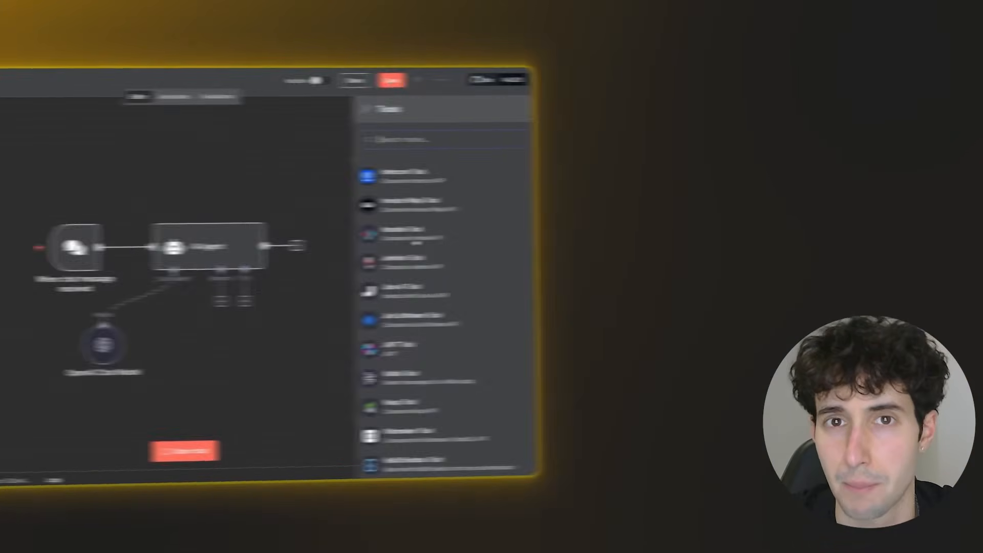
scroll(716, 258, "down", 20)
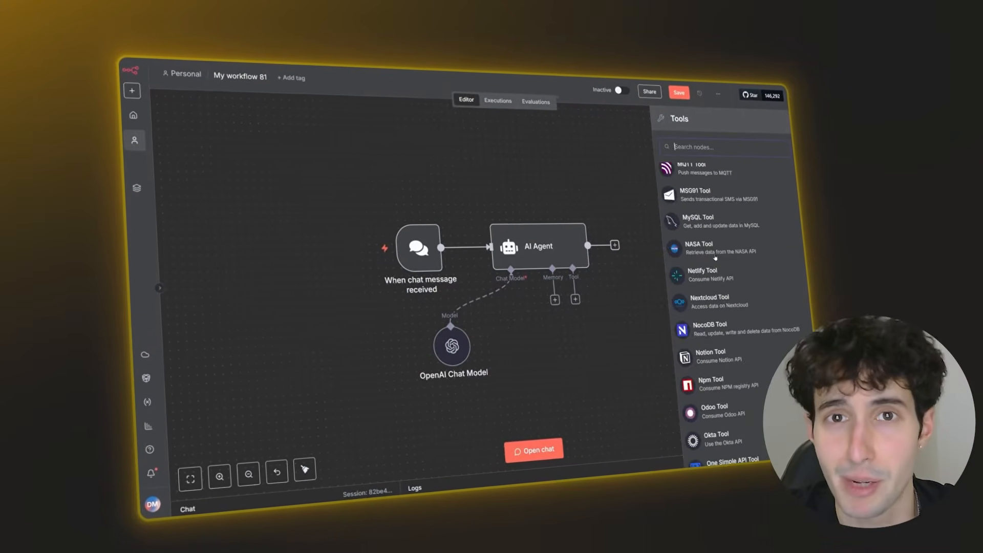
scroll(715, 257, "down", 20)
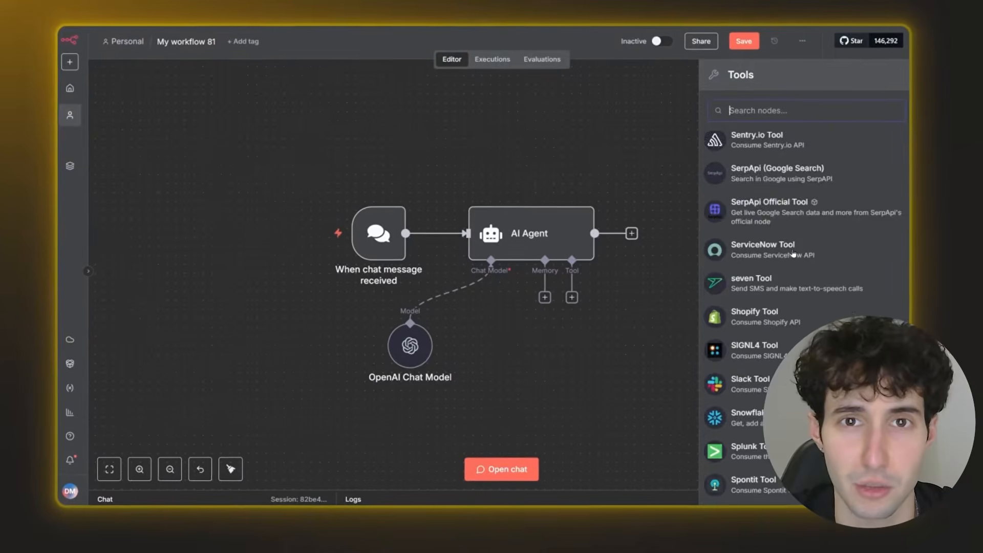
scroll(793, 254, "down", 12)
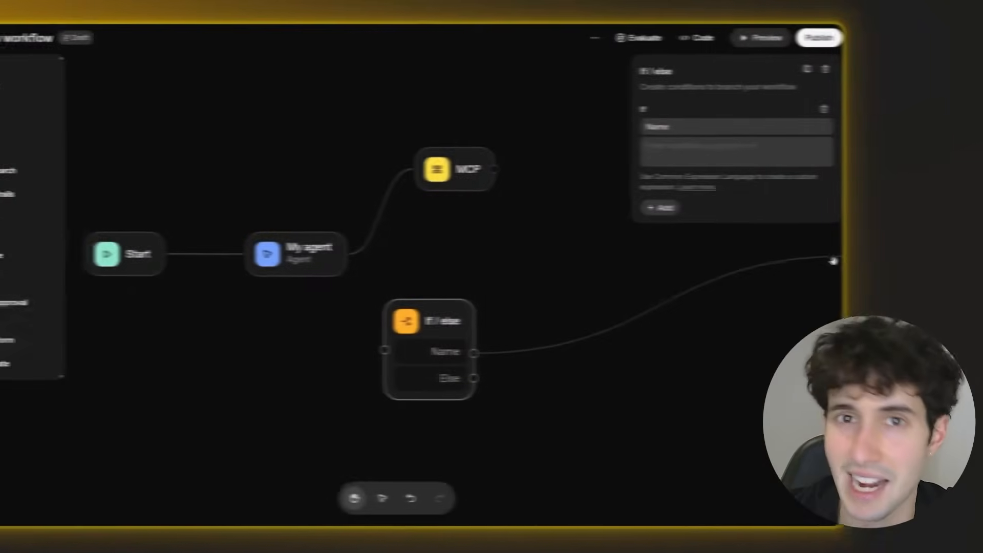
left_click_drag(834, 259, 696, 224)
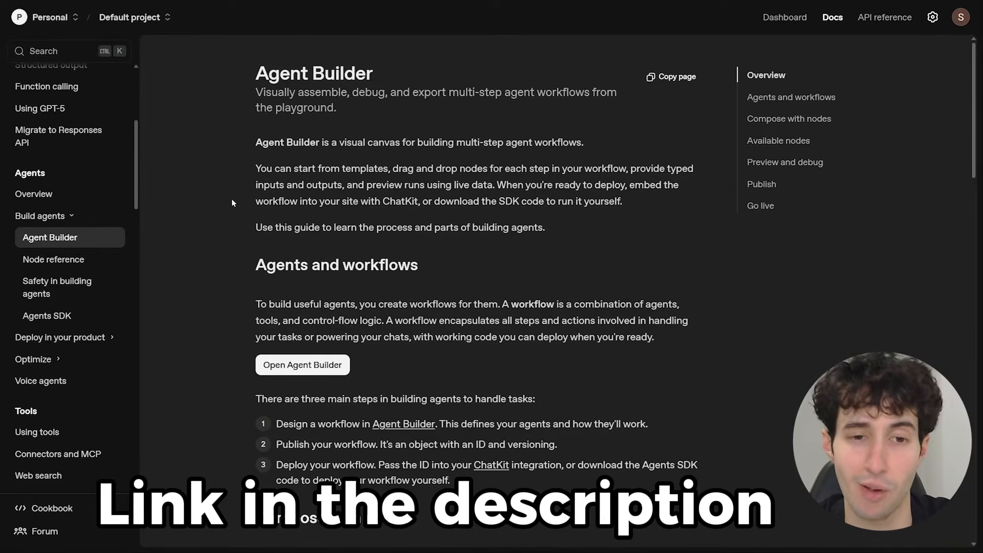
Open Agent Builder from its documentation page and create a new workflow
left_click(295, 369)
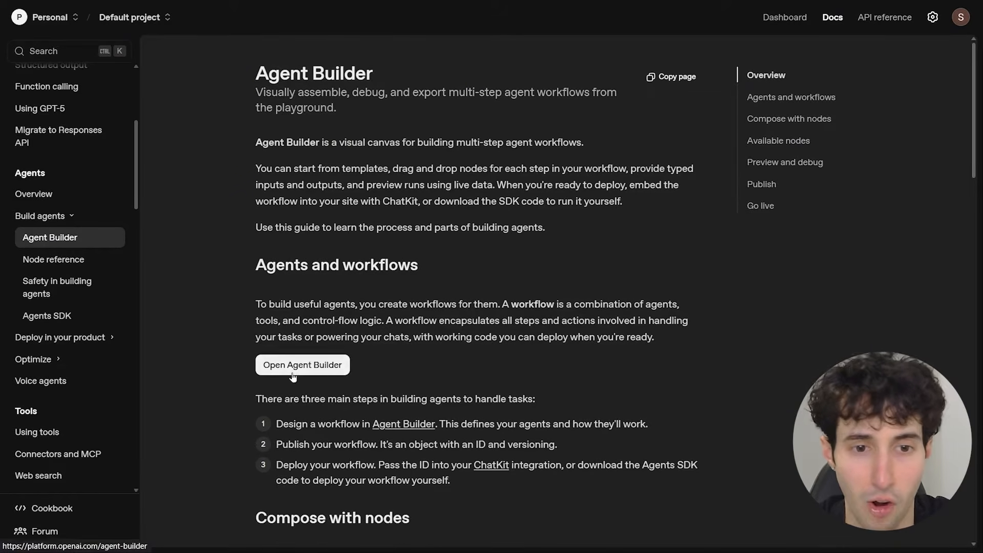
left_click(294, 367)
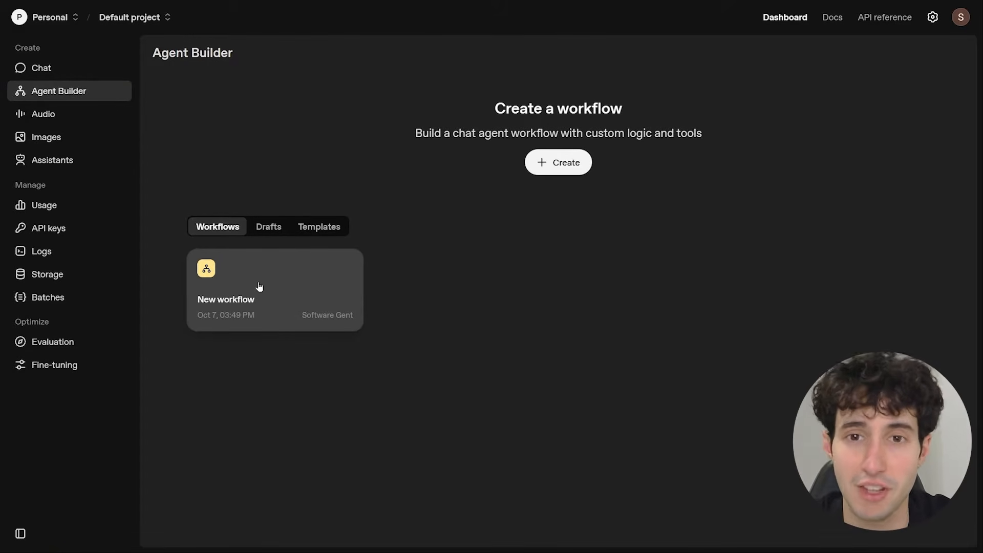
left_click(541, 169)
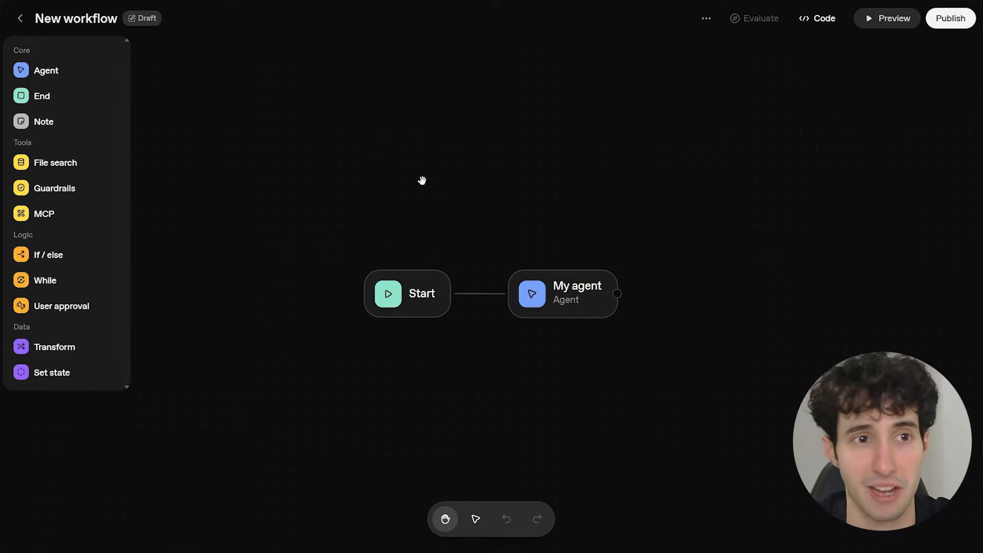
Move the Start node farther from My agent and add a string state variable named text with no default value
left_click_drag(386, 298, 345, 298)
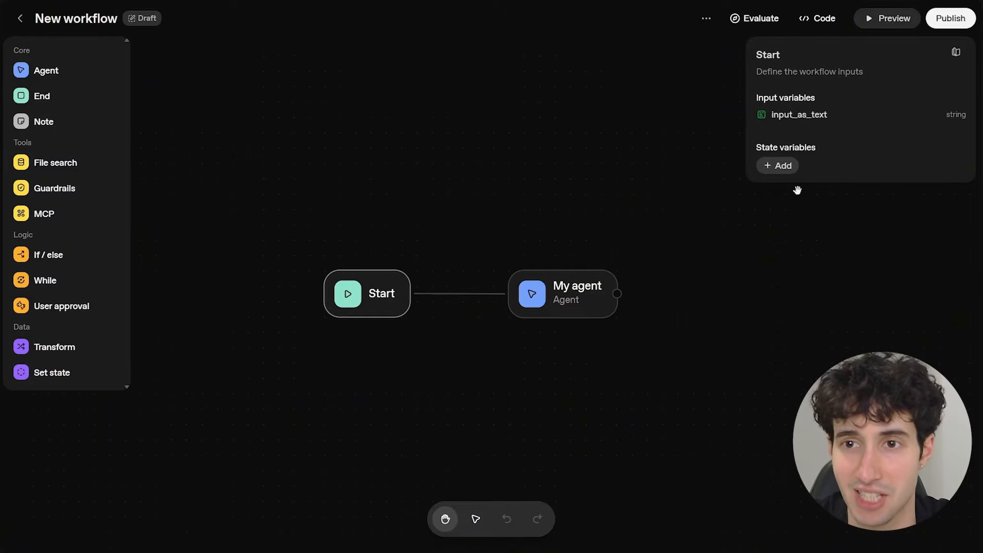
left_click(777, 168)
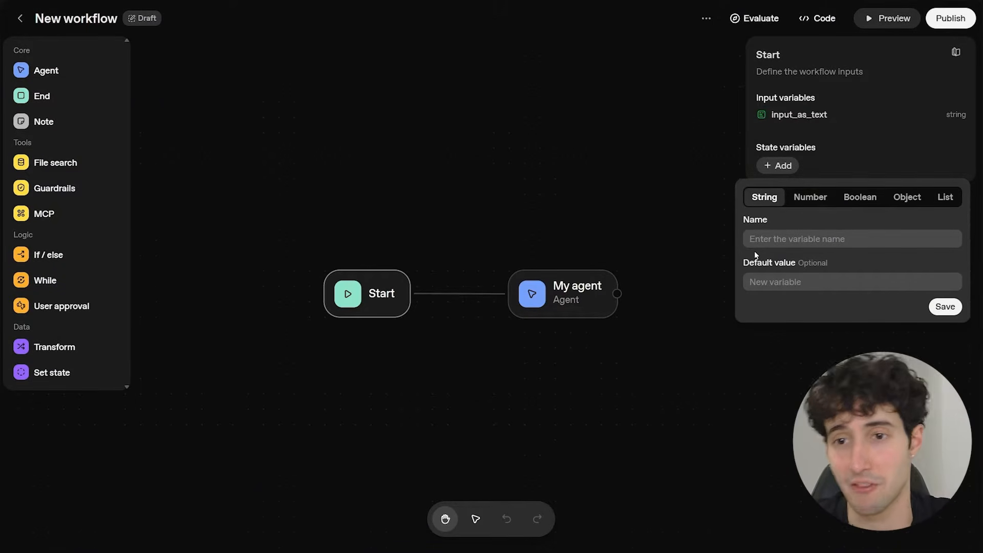
type("text")
key("Tab")
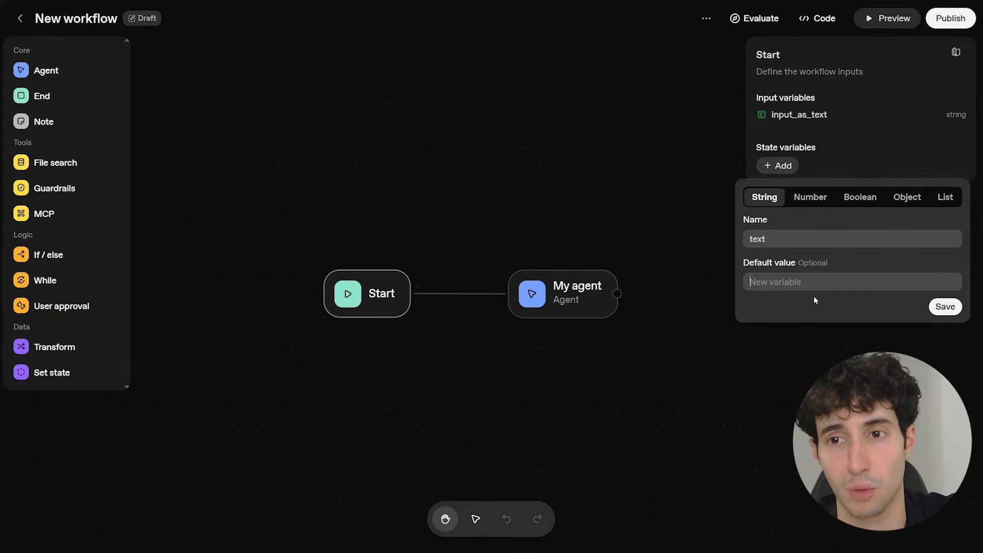
left_click(939, 309)
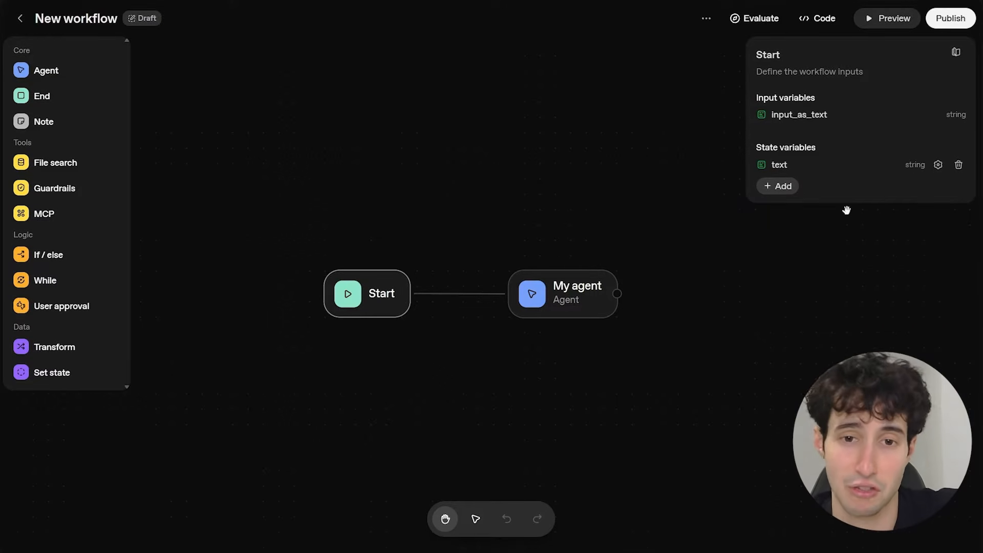
Move the My agent node farther from Start and open its instructions for editing
left_click_drag(559, 294, 589, 295)
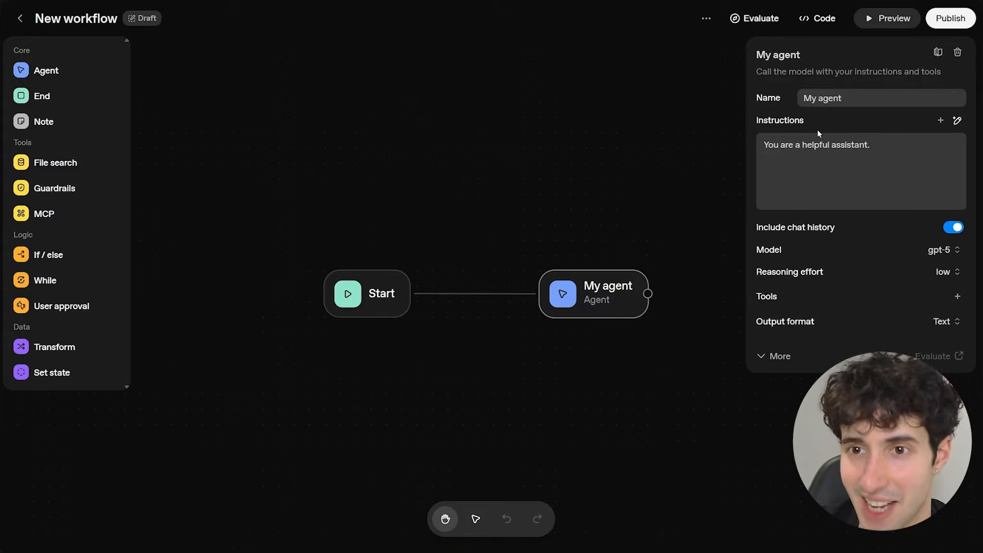
left_click(872, 149)
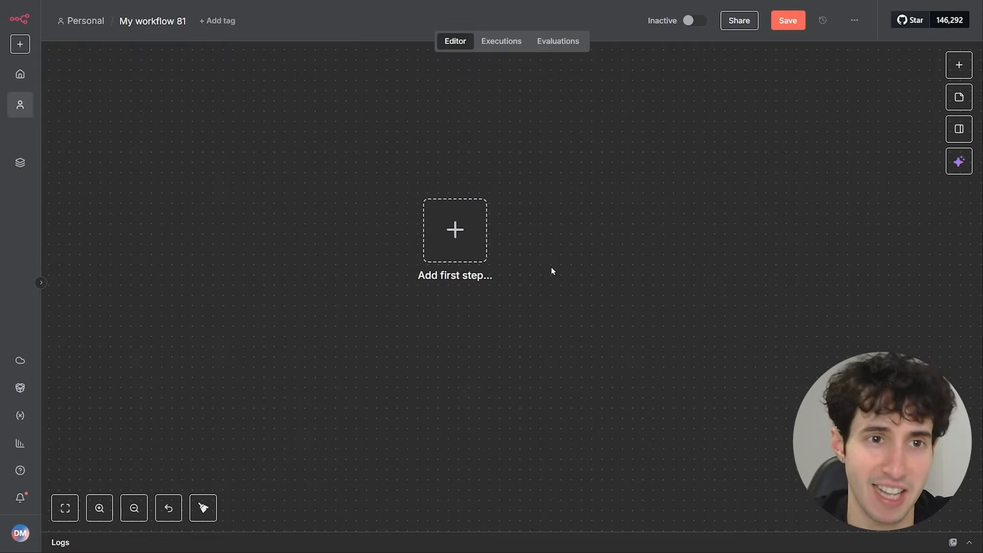
Switch to n8n and add a chat message trigger followed by an AI Agent node to the empty workflow
left_click(460, 241)
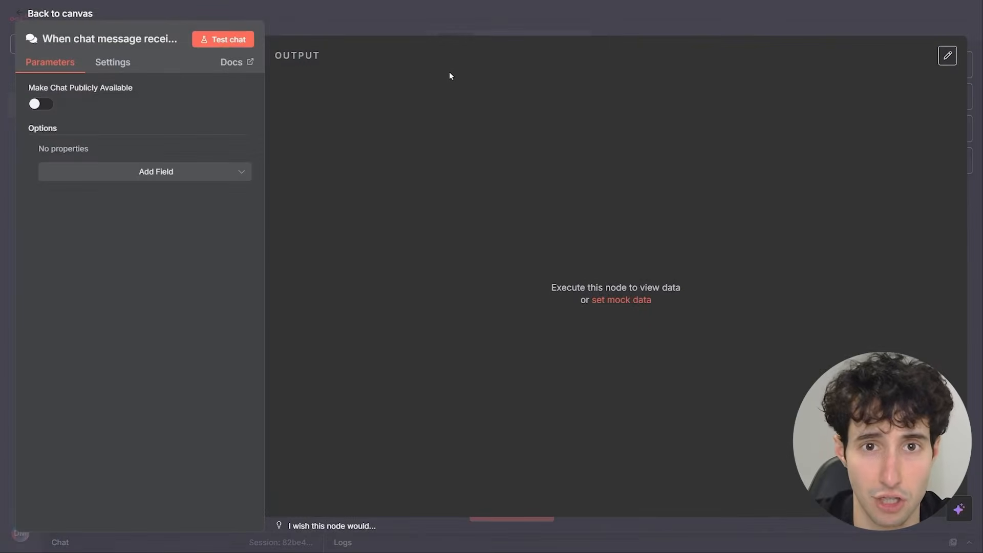
left_click(435, 30)
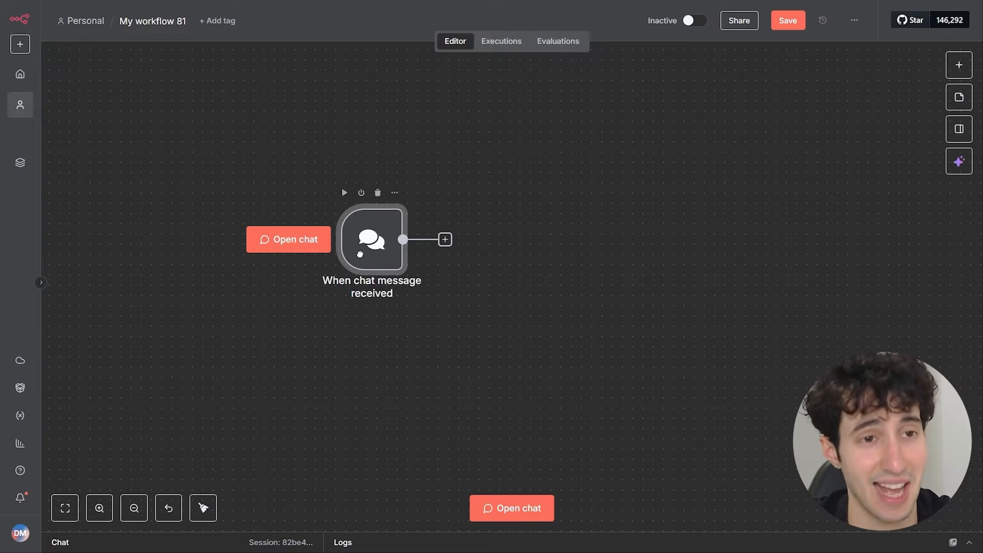
left_click(445, 240)
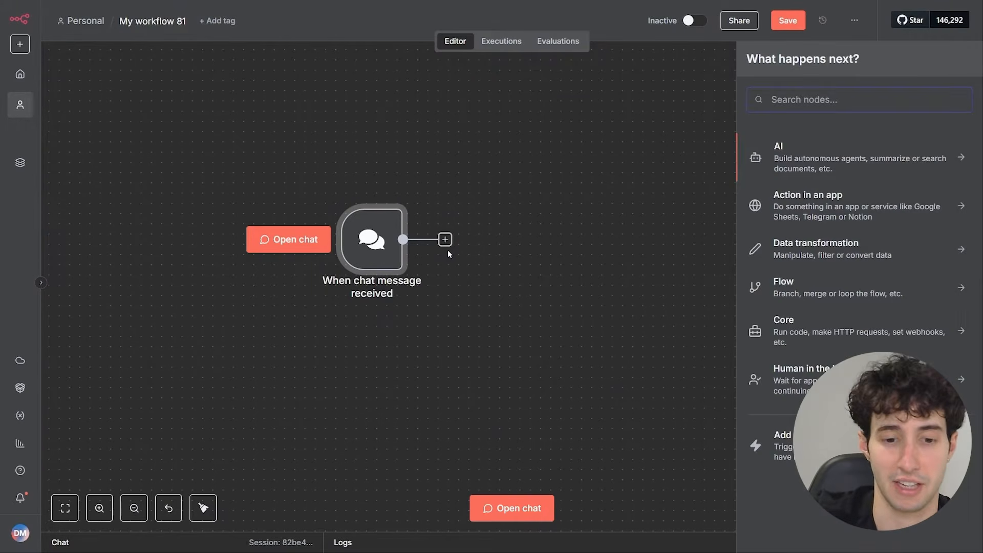
type("ai ag")
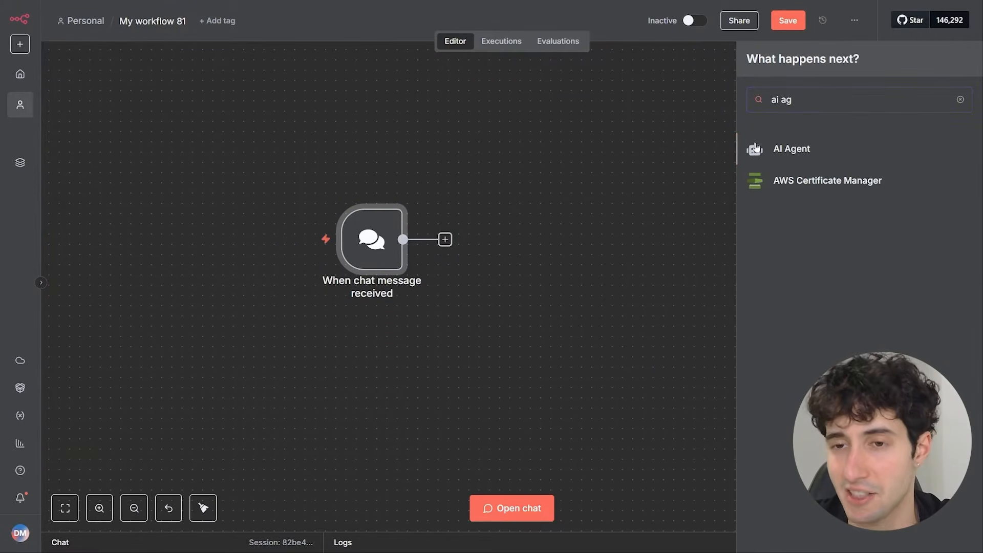
left_click(757, 149)
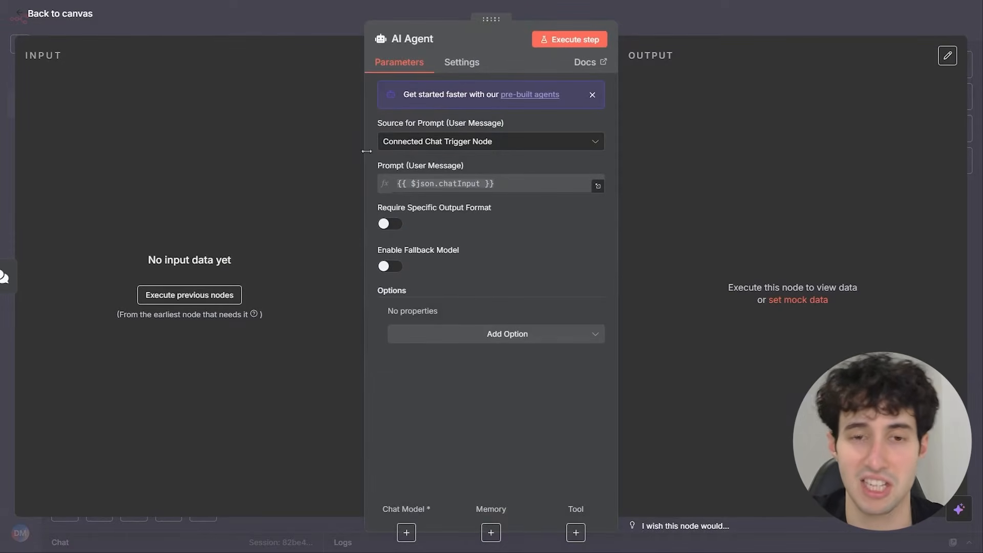
Set the AI Agent's user prompt source to Define below and add the System Message option
left_click(428, 148)
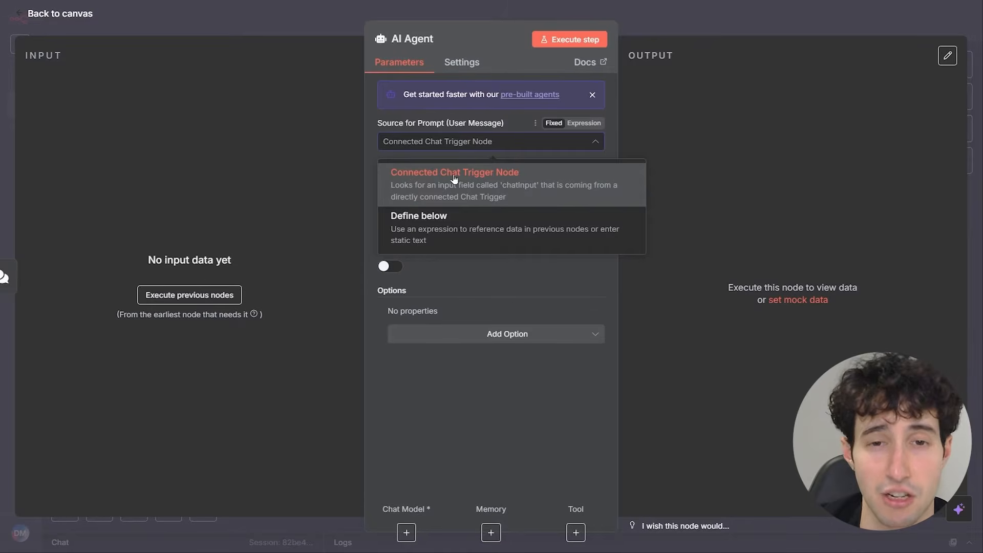
left_click(445, 225)
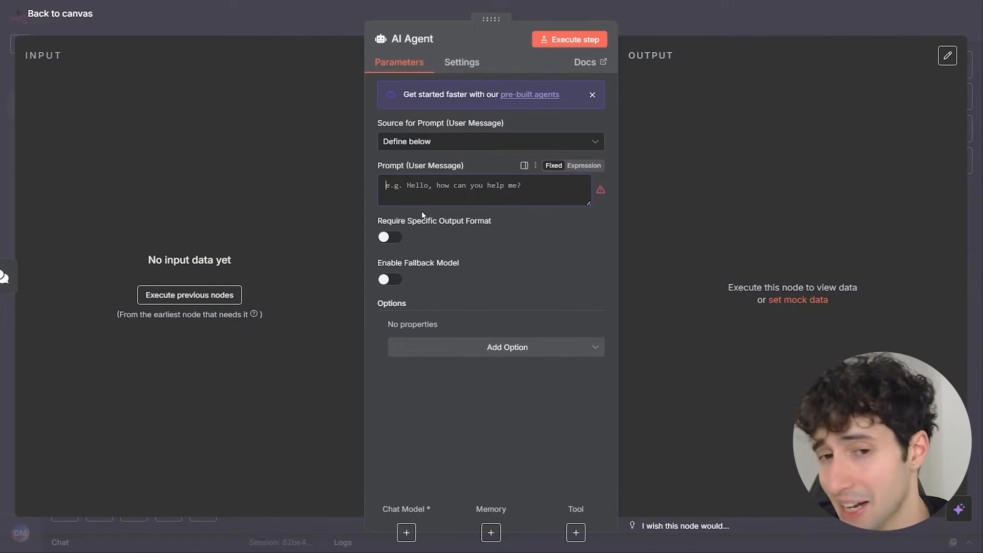
left_click(454, 352)
left_click(439, 379)
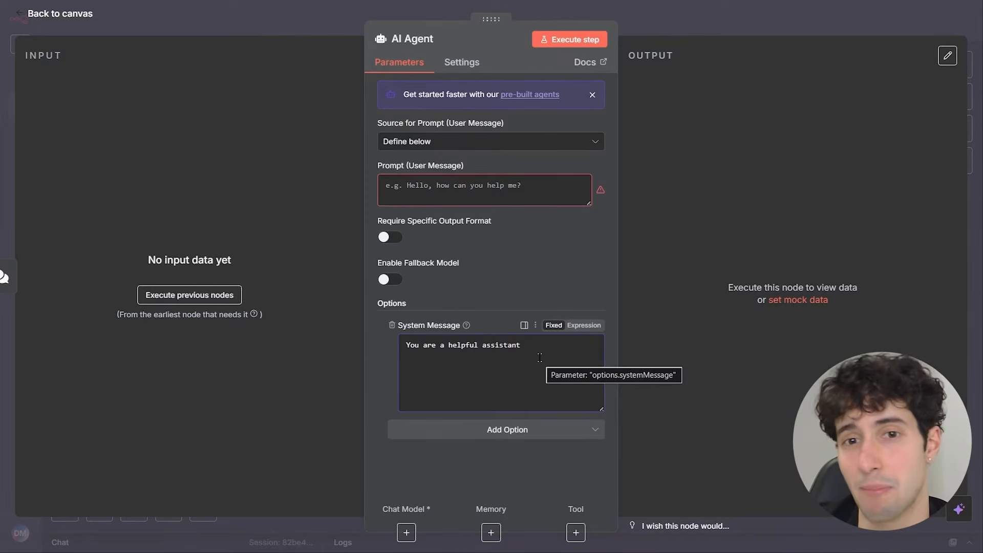
left_click(423, 188)
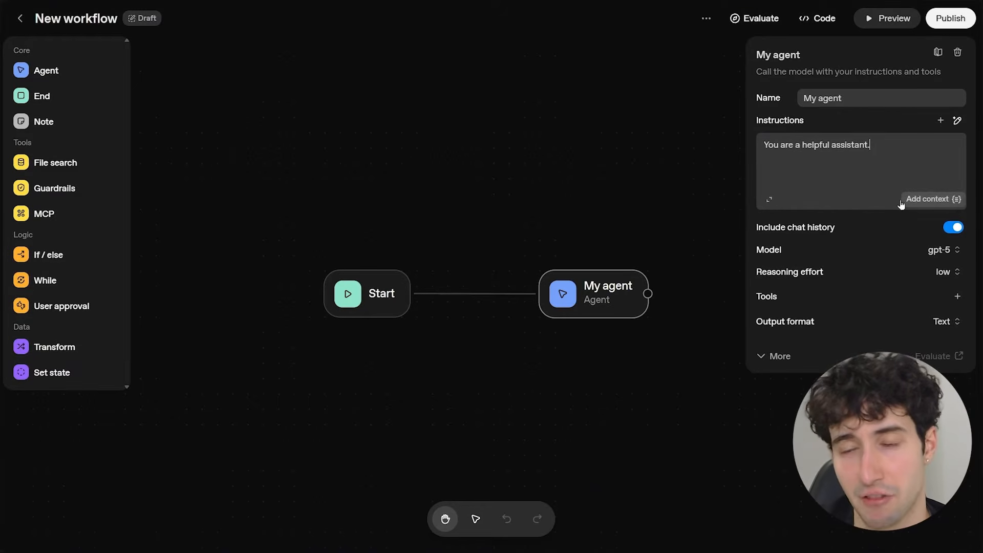
Switch back to Agent Builder and look through the models offered for My agent
left_click(853, 177)
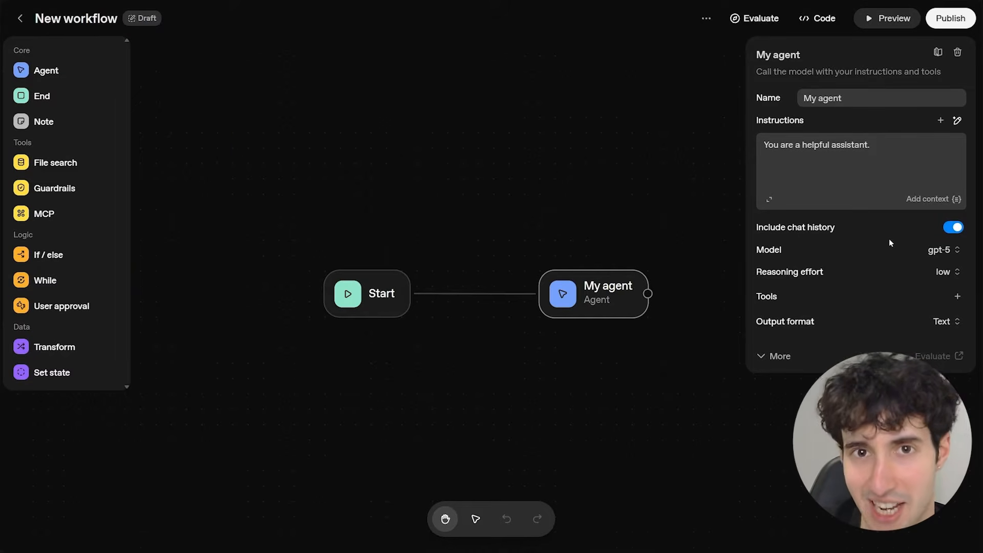
mouse_move(790, 233)
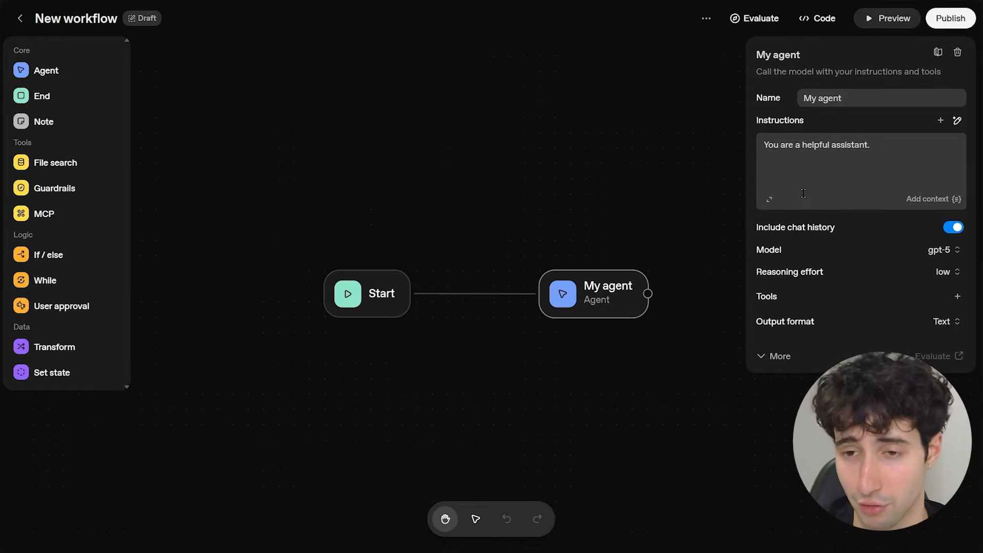
left_click(945, 250)
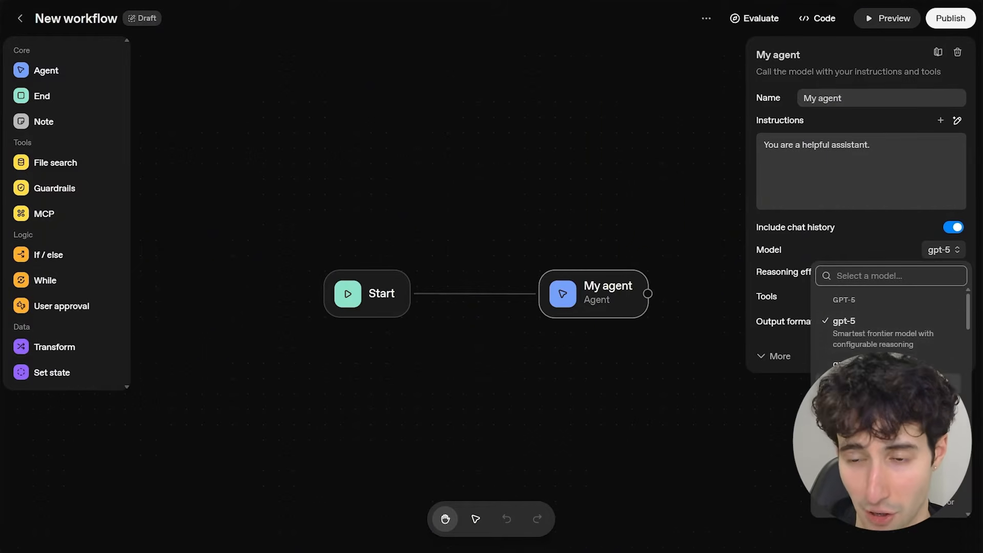
scroll(888, 338, "down", 2)
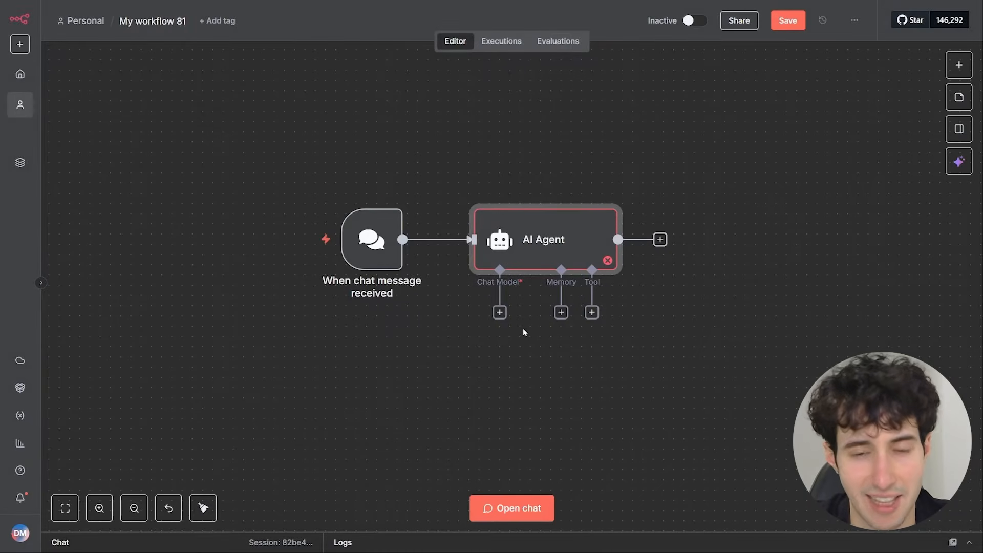
Switch to n8n and browse the language models available for the AI Agent's chat model
left_click(500, 313)
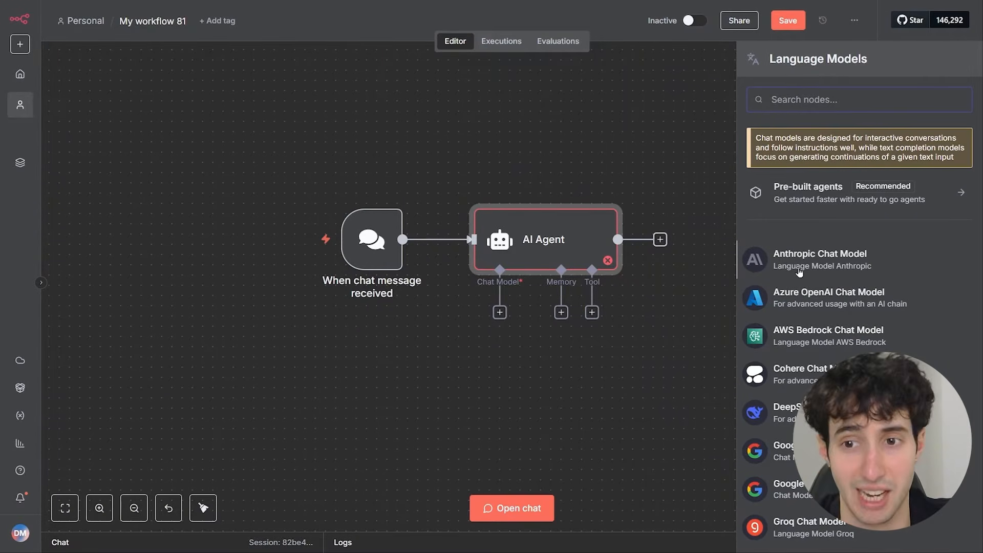
scroll(802, 289, "down", 2)
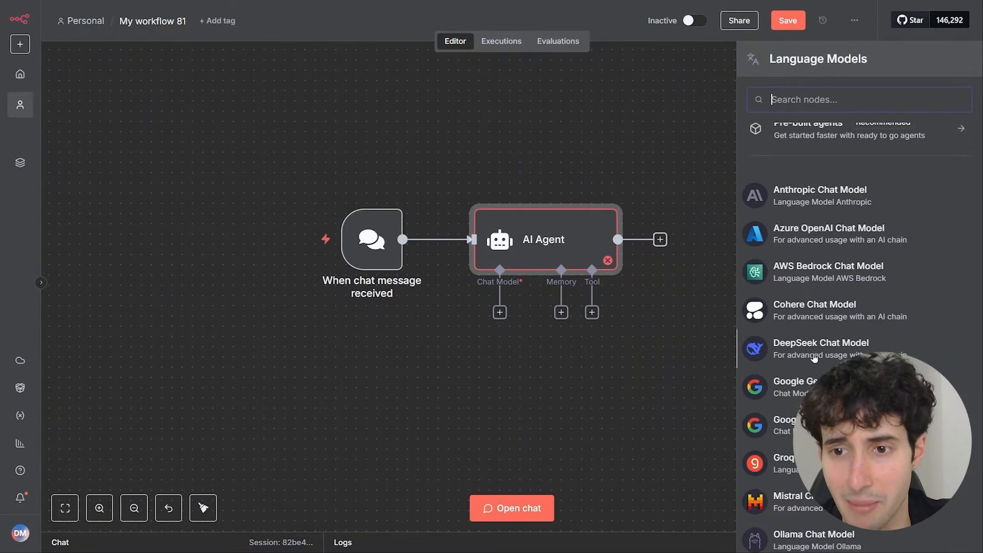
scroll(793, 384, "down", 2)
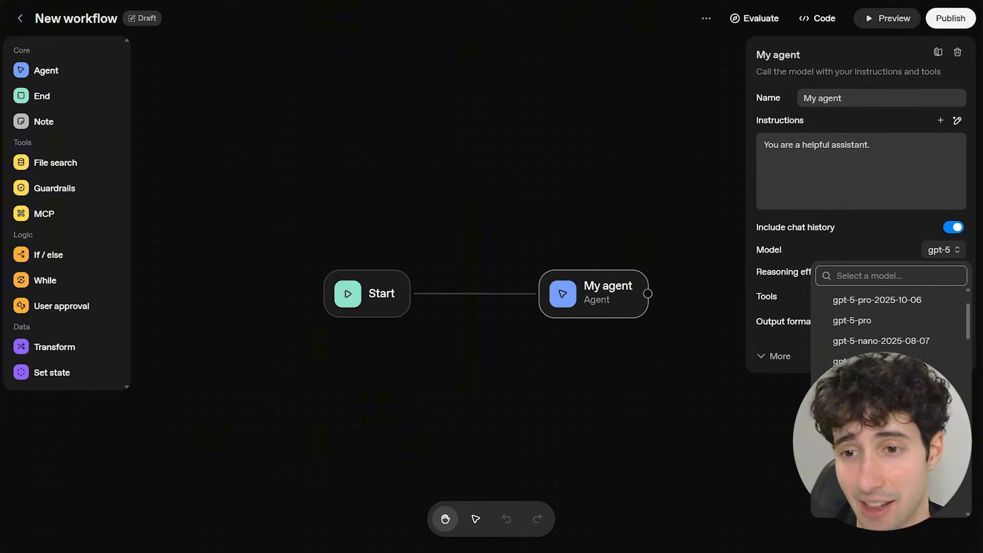
Back in Agent Builder, try gpt-5-pro as My agent's model and return it to gpt-5
left_click(852, 321)
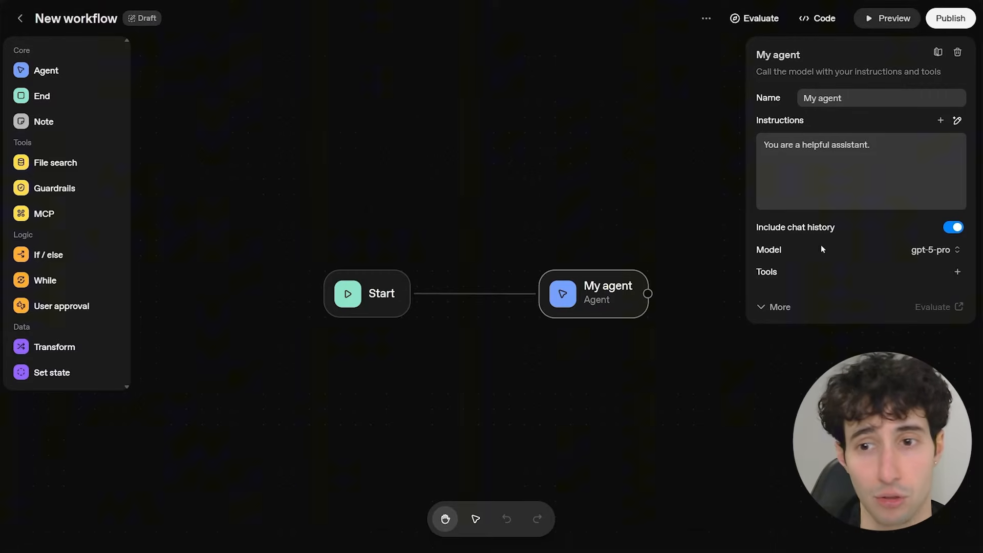
left_click(911, 256)
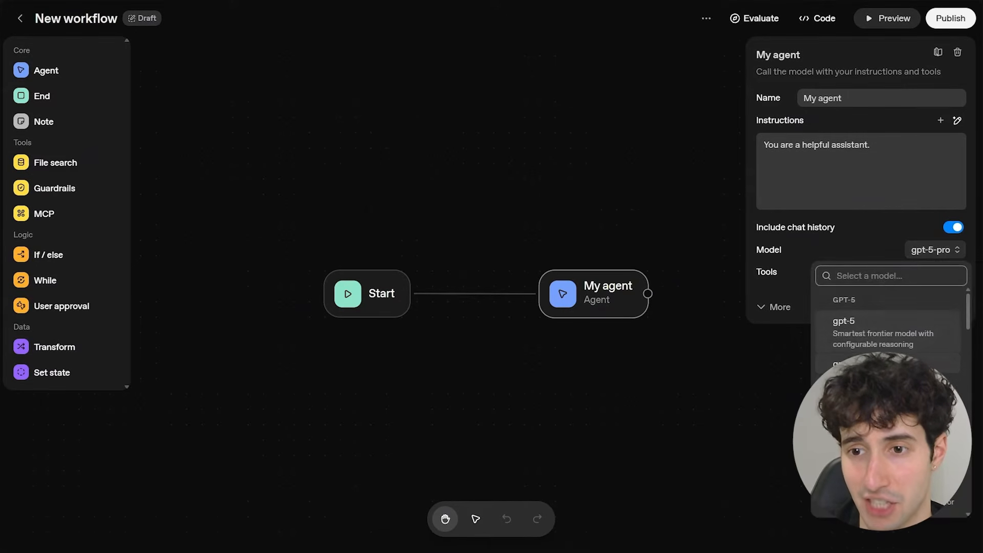
left_click(867, 334)
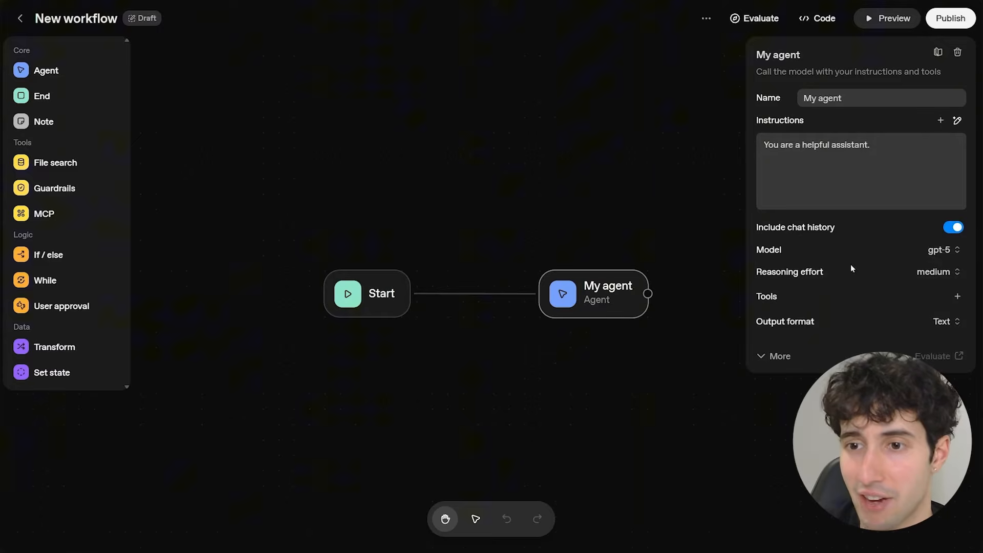
Set My agent's reasoning effort to high
left_click(928, 275)
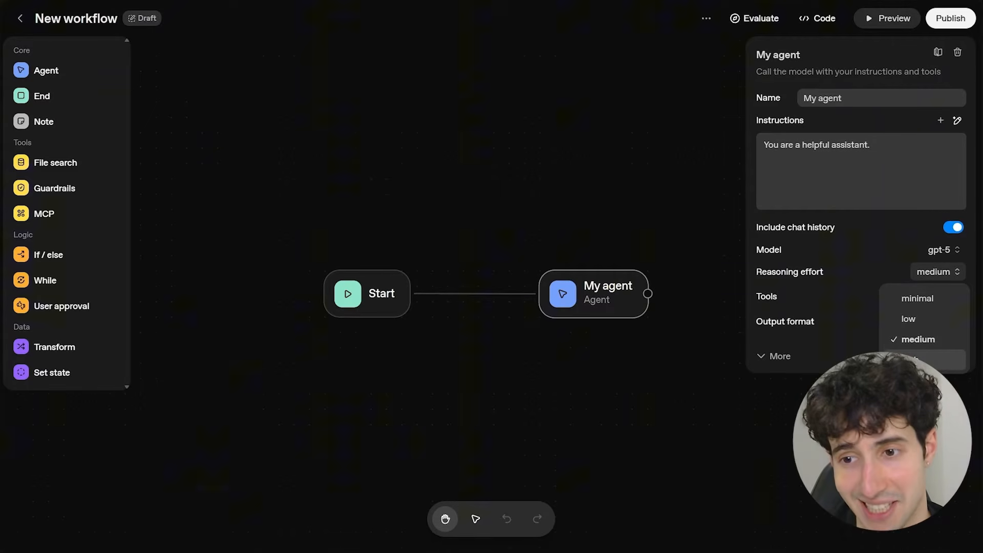
left_click(917, 360)
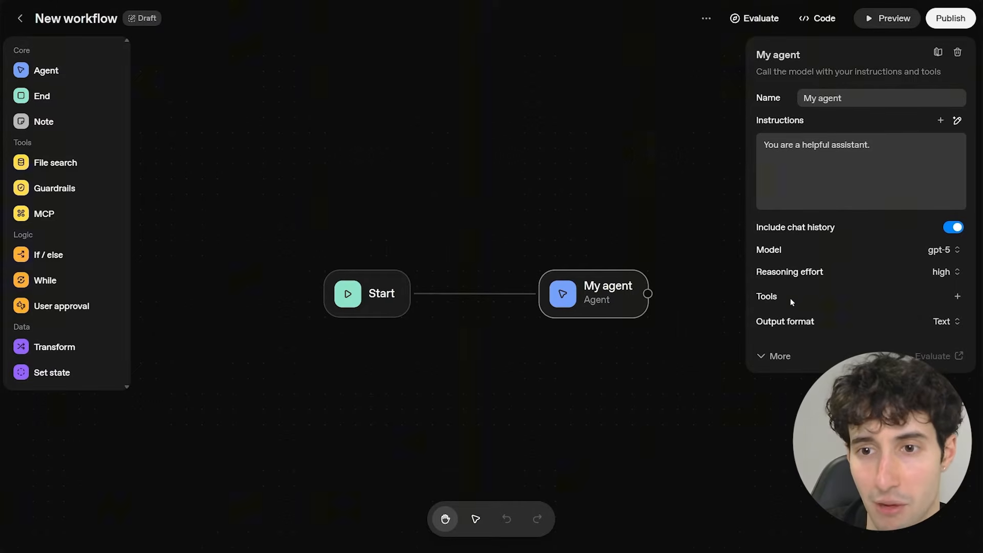
Try configuring a Web Search tool for My agent restricted to wikipedia.org, and discard it
left_click(957, 297)
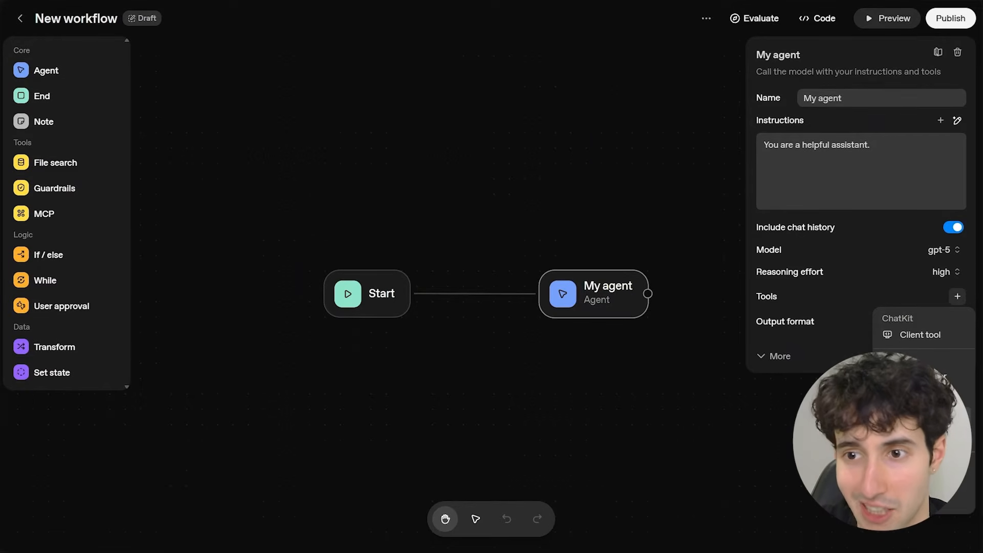
left_click(923, 417)
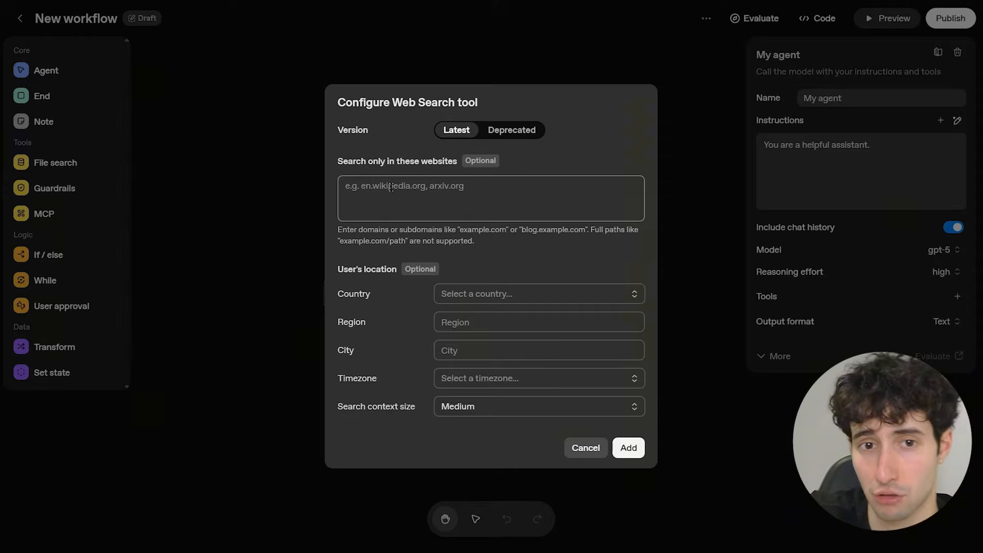
type("wiki")
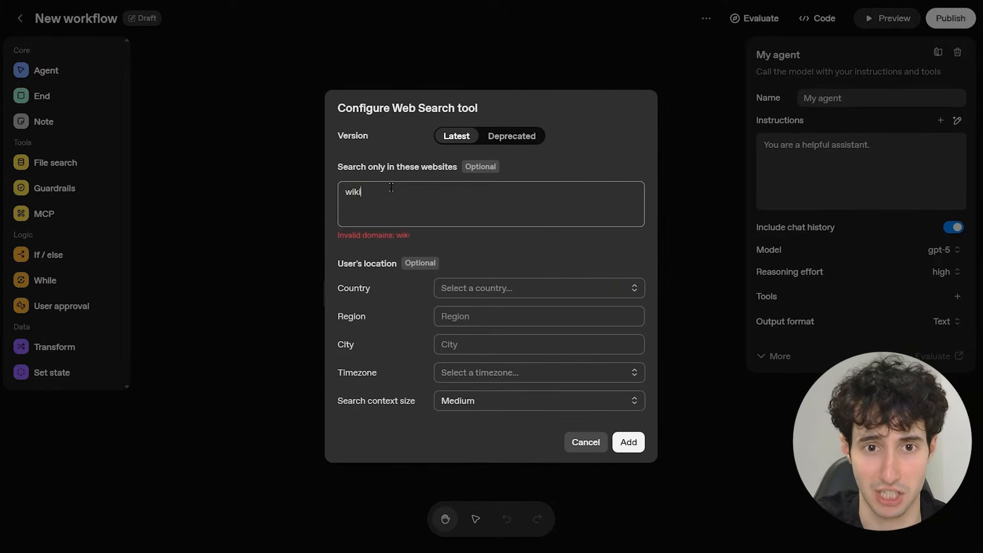
type("pedia.")
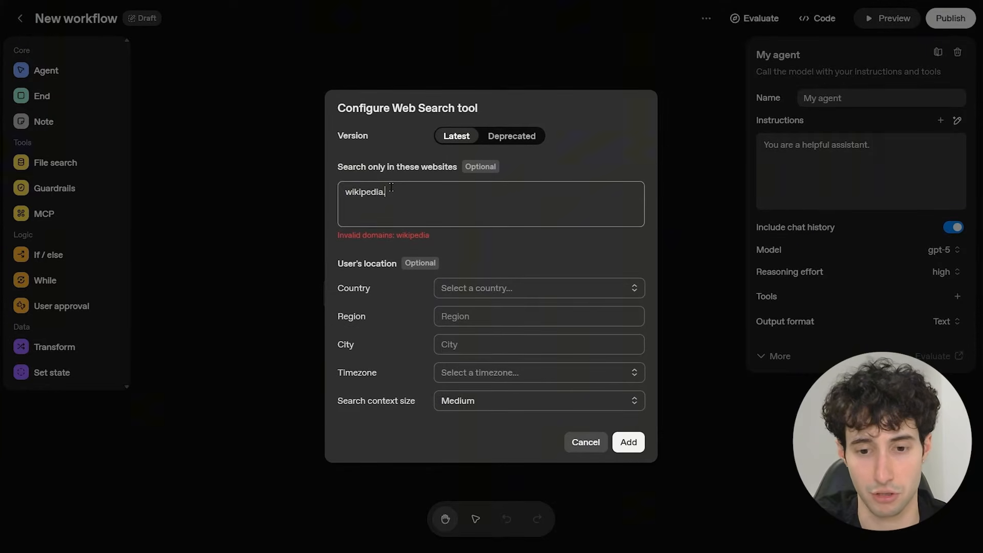
type("org")
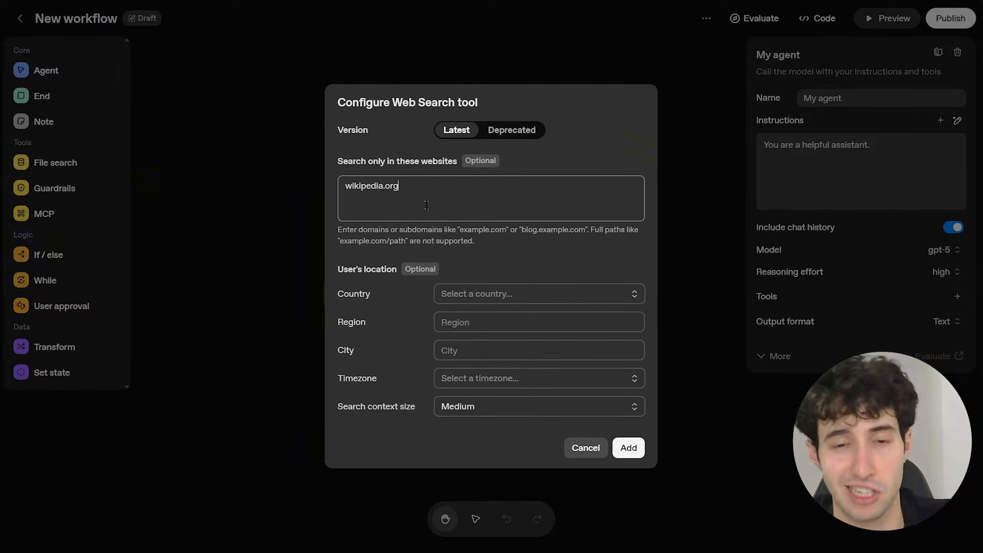
left_click(450, 294)
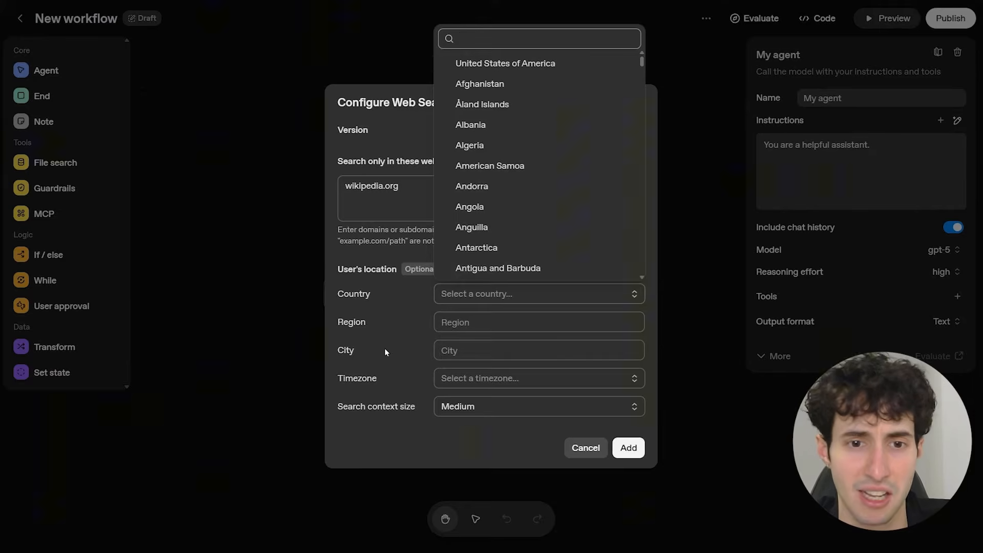
left_click(427, 324)
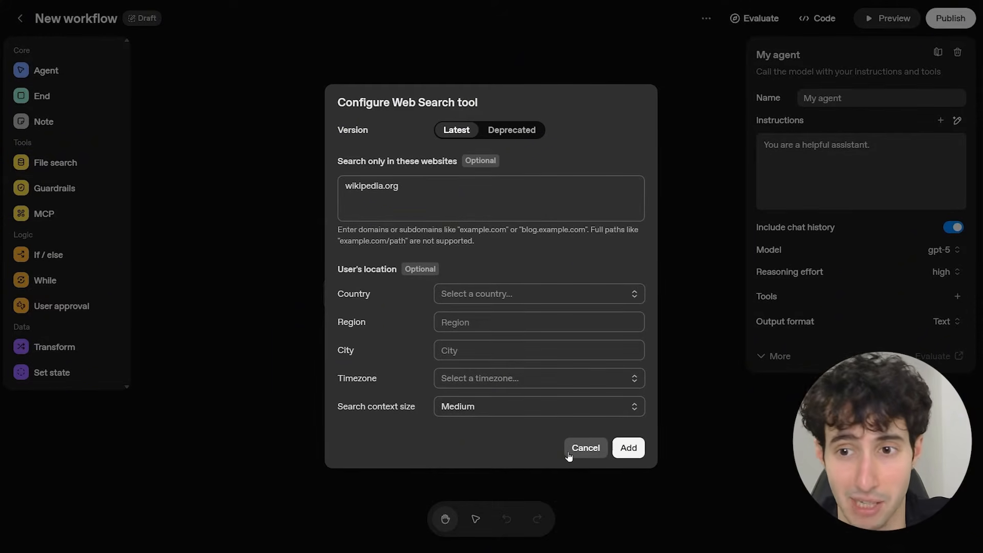
left_click(586, 448)
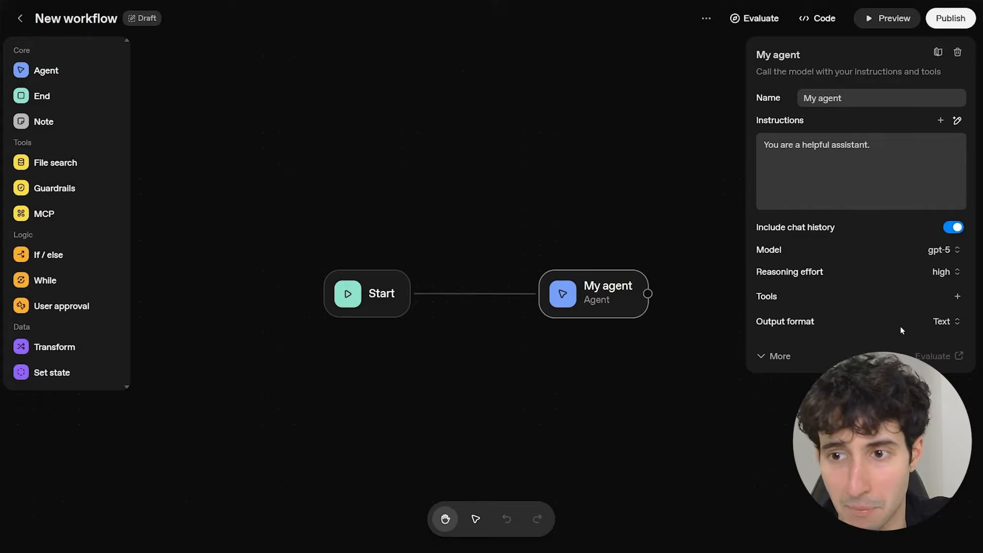
Set up a file search tool for My agent, naming its store with a first name and uploading SC-01-0761183.pdf from Downloads
left_click(957, 296)
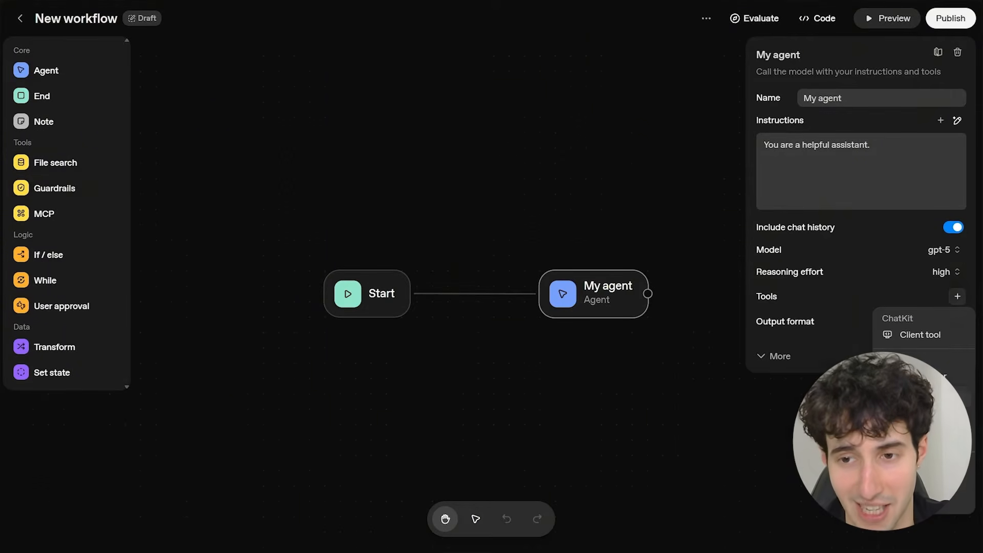
left_click(922, 398)
left_click_drag(367, 116, 493, 128)
left_click(489, 127)
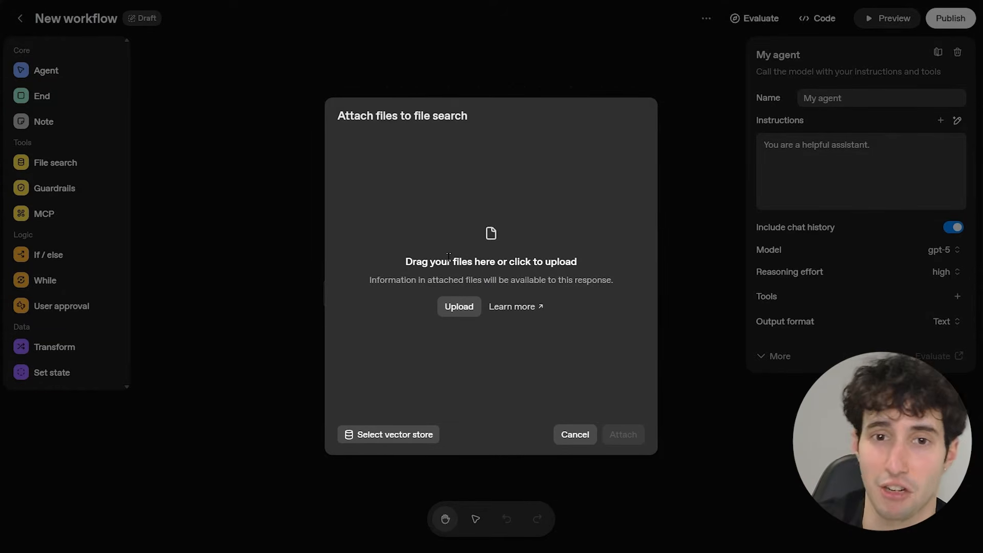
left_click(459, 307)
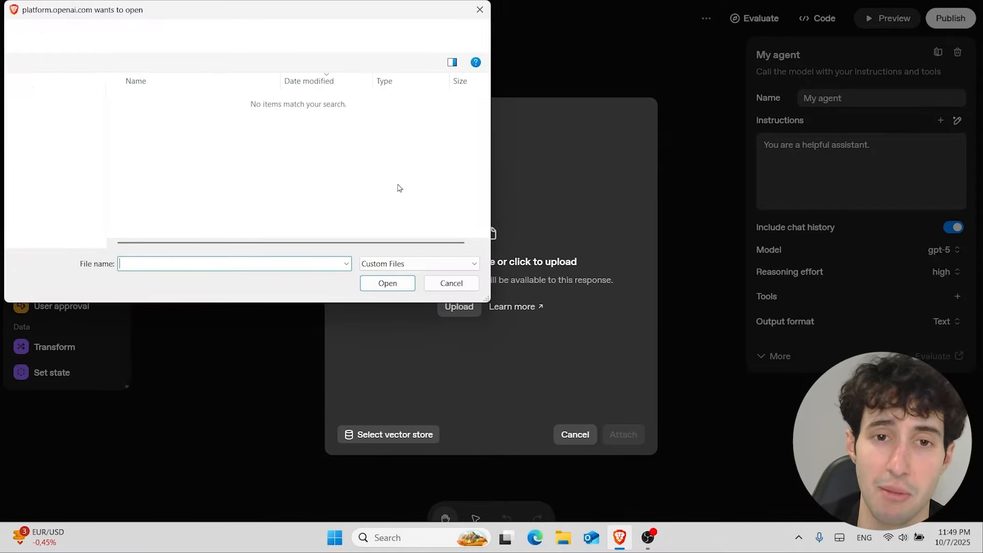
left_click(44, 210)
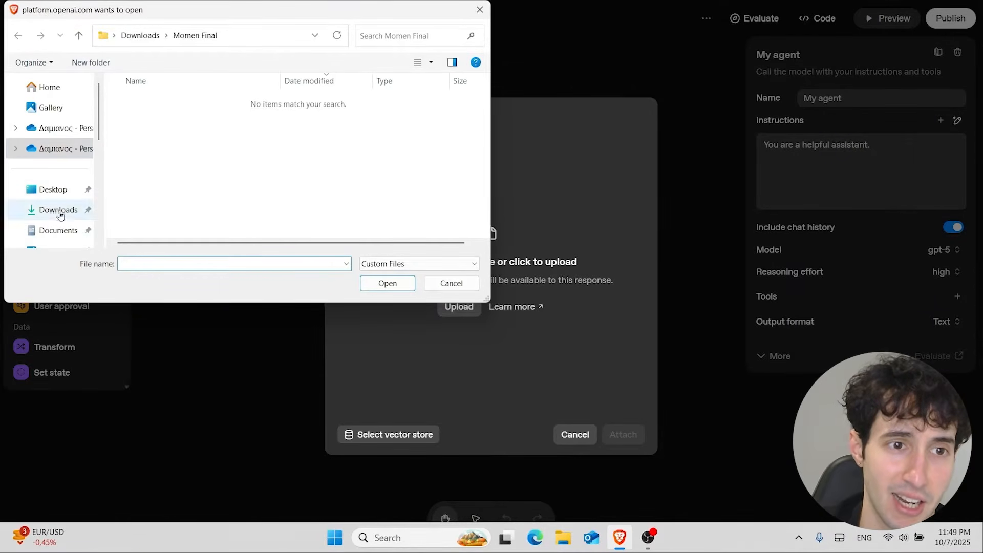
left_click(289, 226)
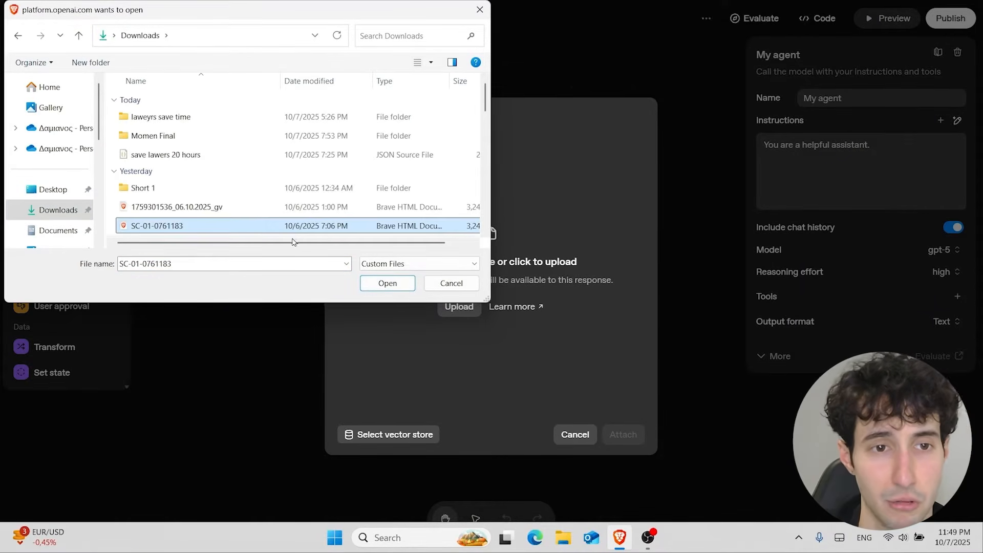
left_click(383, 283)
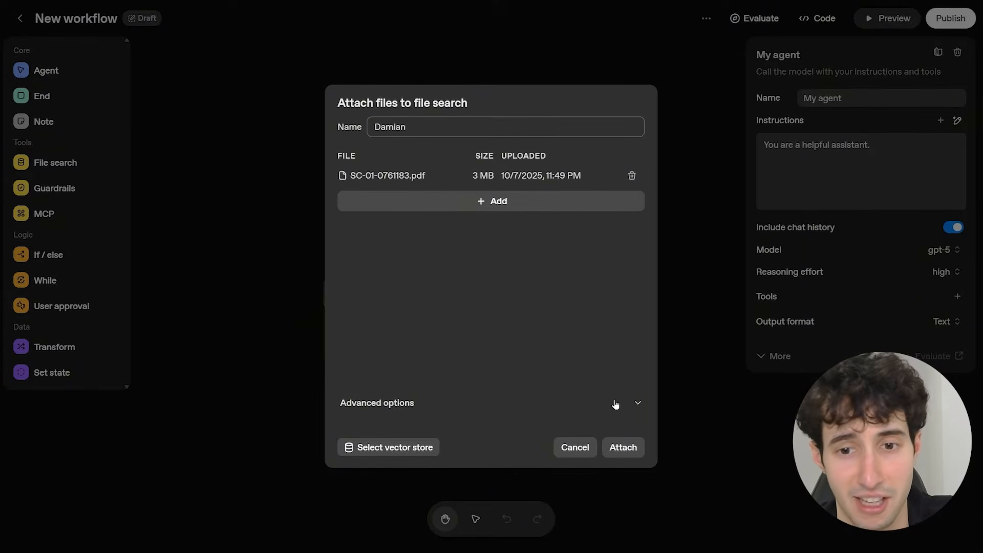
Review the advanced chunk size and chunk overlap options and attach the uploaded file to My agent
left_click(631, 403)
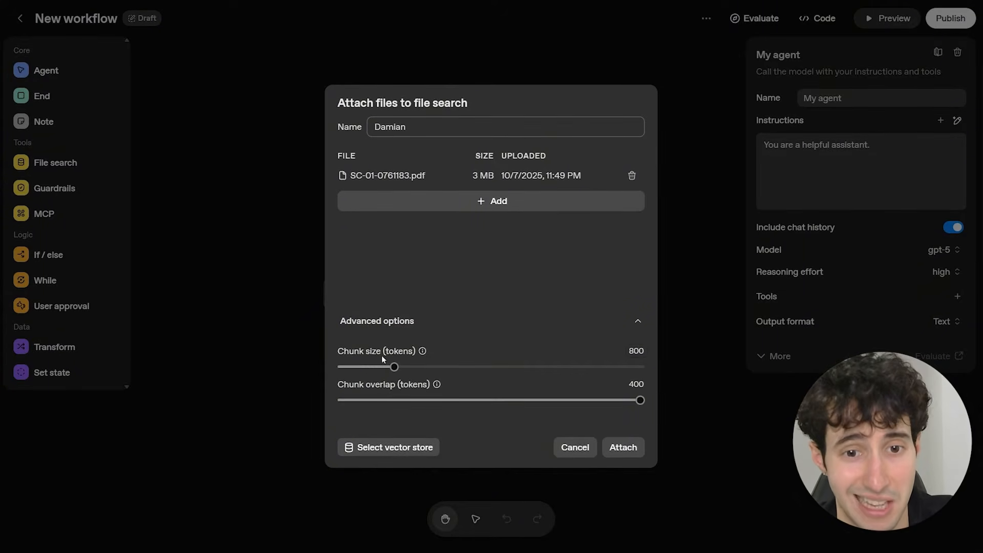
mouse_move(421, 357)
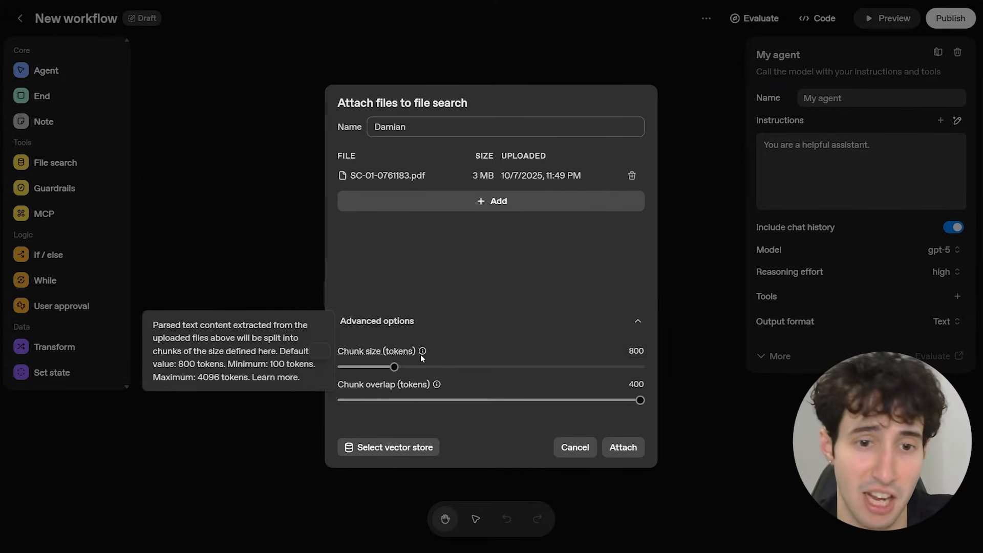
mouse_move(429, 387)
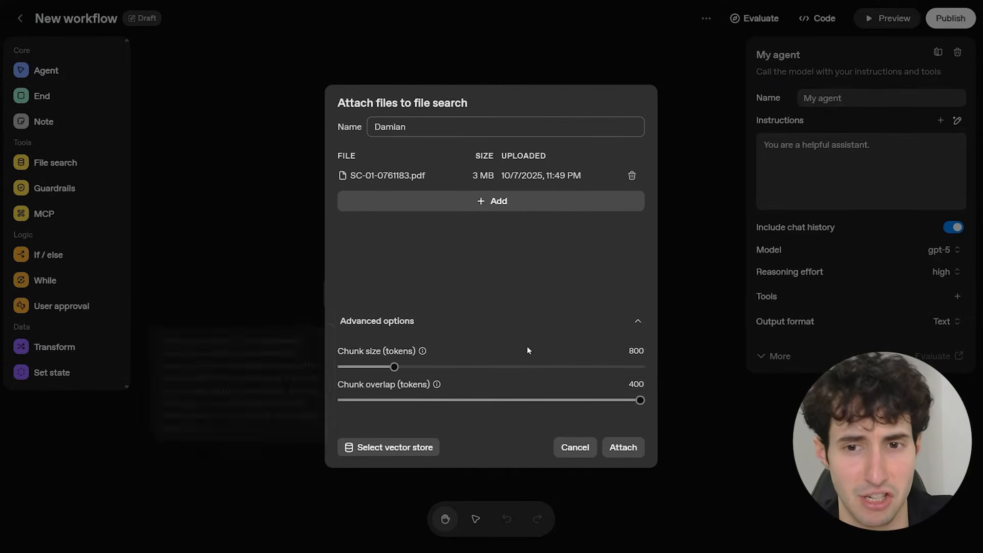
left_click(637, 321)
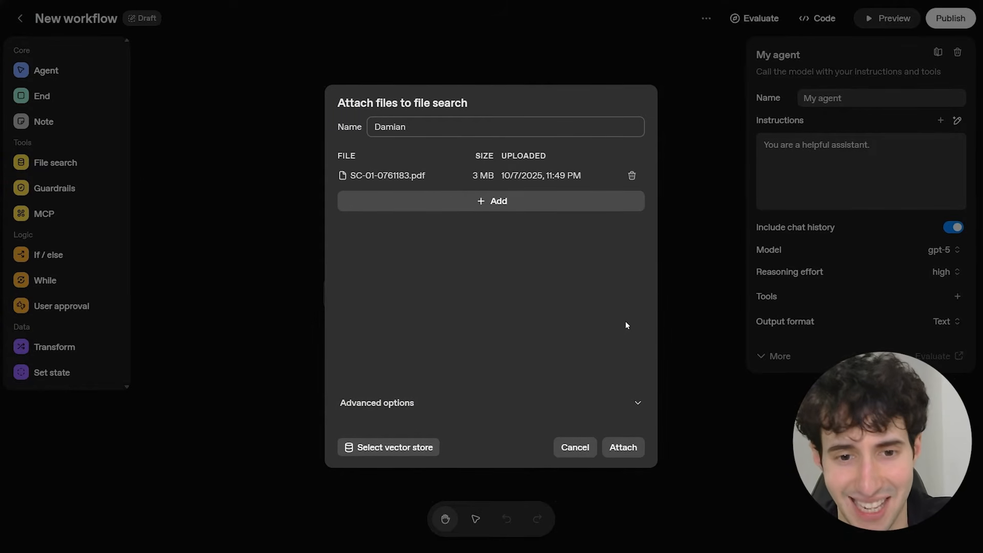
left_click(623, 448)
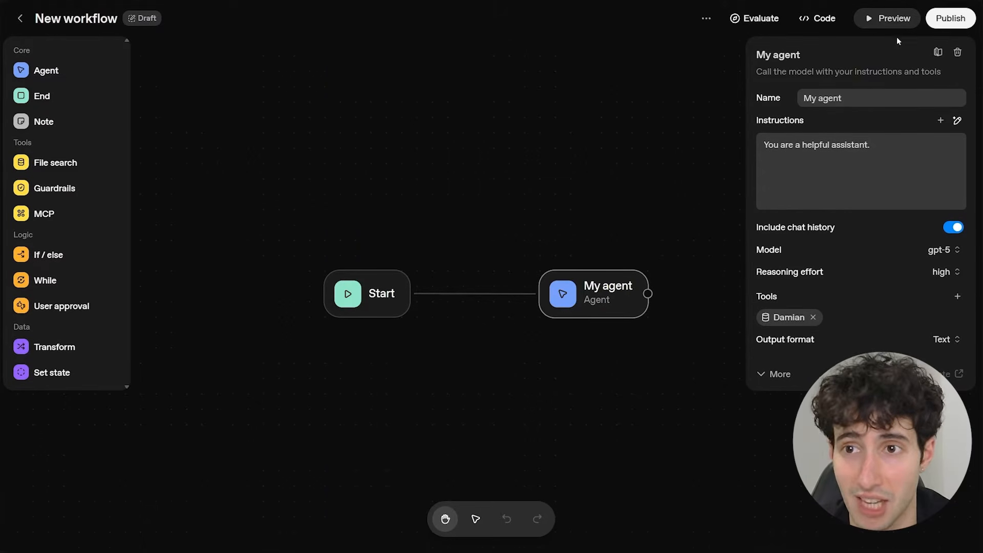
Preview the workflow and send the test message "what is inside our file?"
left_click(889, 23)
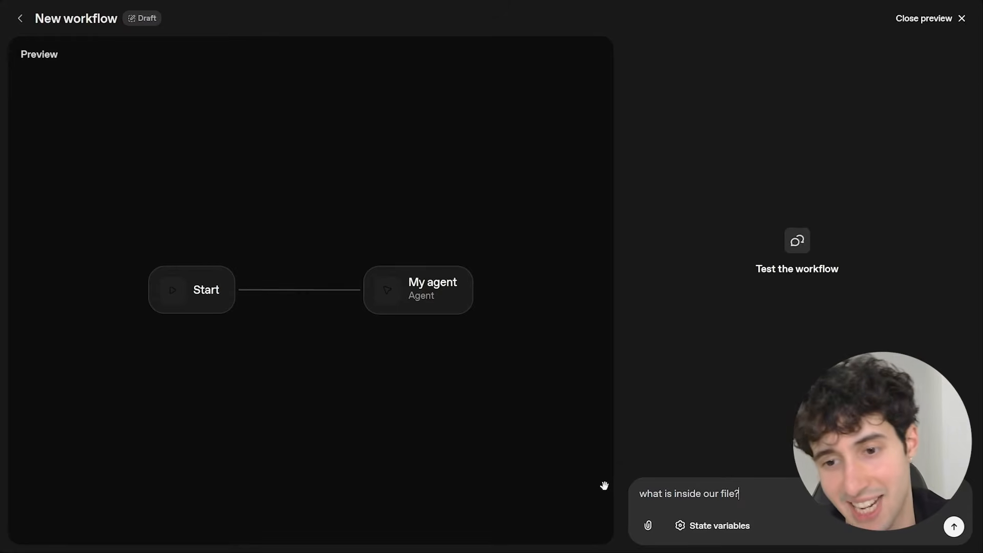
key("Return")
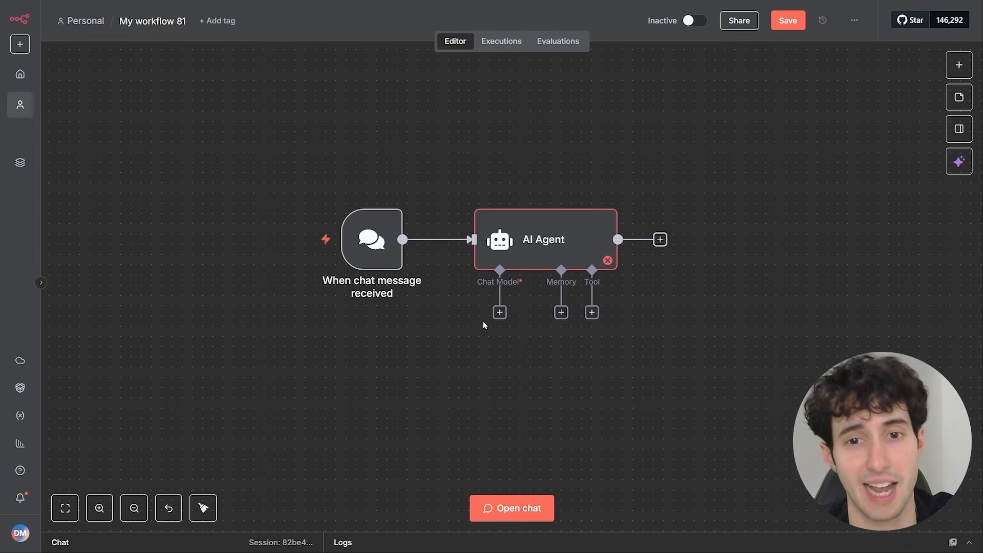
Switch to n8n and add an OpenAI Chat Model as the AI Agent's chat model
left_click(495, 319)
type("open")
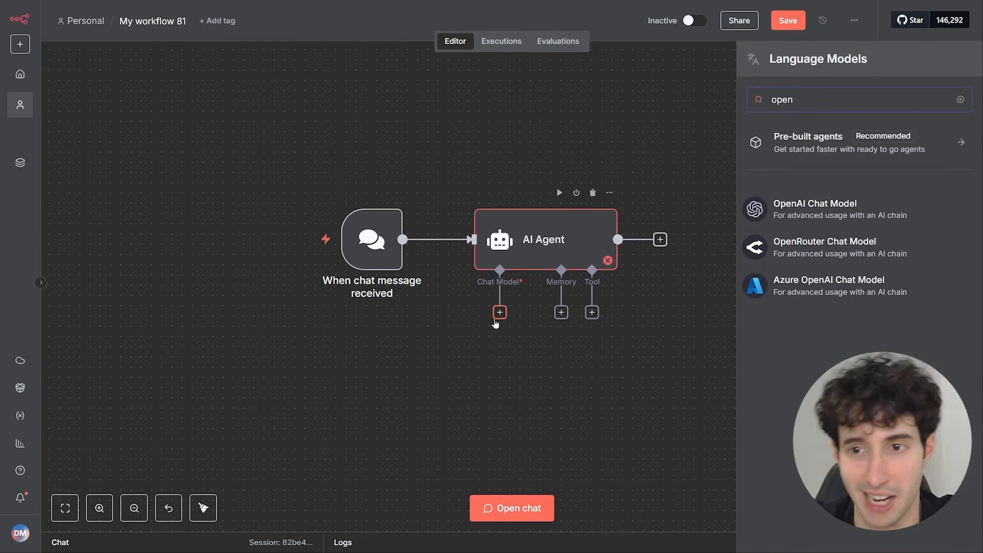
left_click(763, 212)
left_click(703, 31)
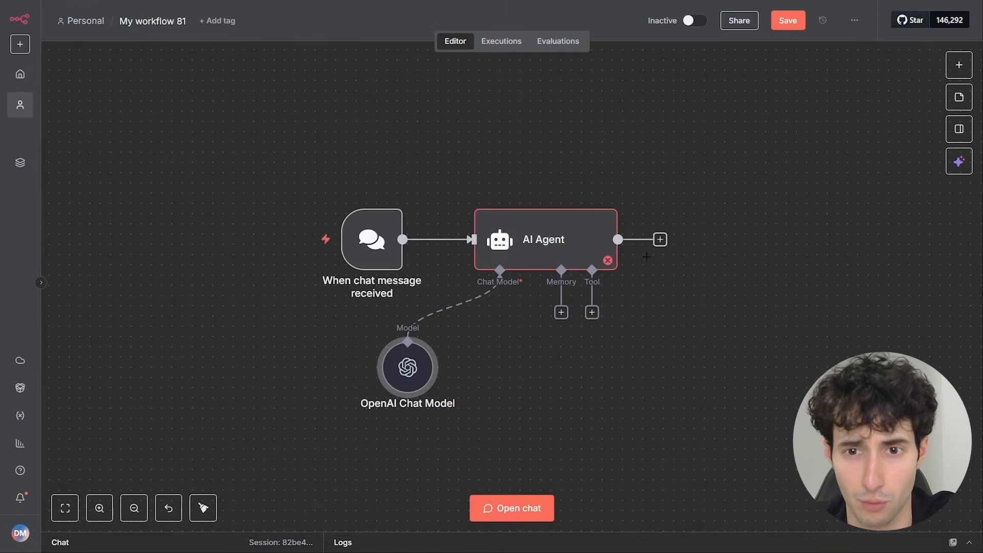
Add a Supabase Vector Store as a tool of the AI Agent and place it below the agent
left_click(592, 313)
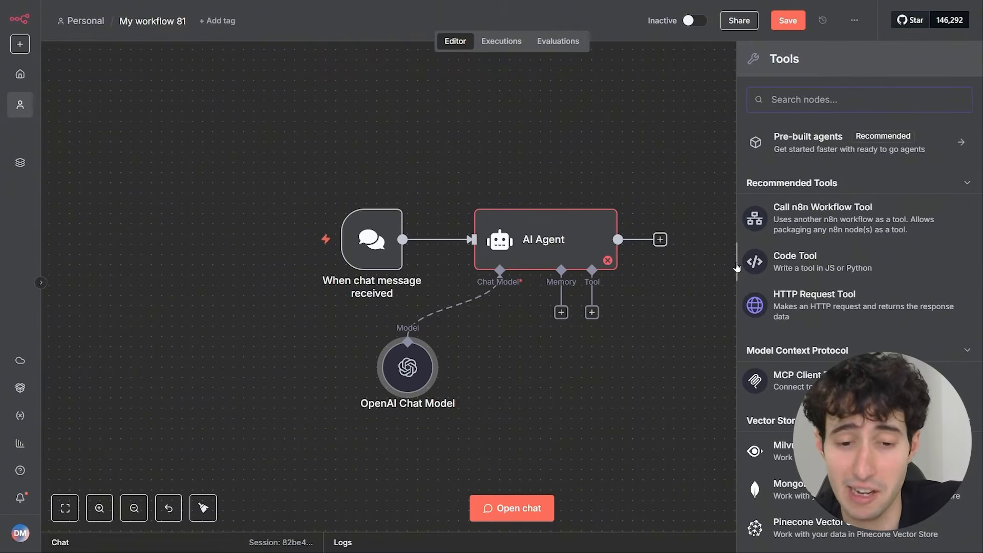
type("supa")
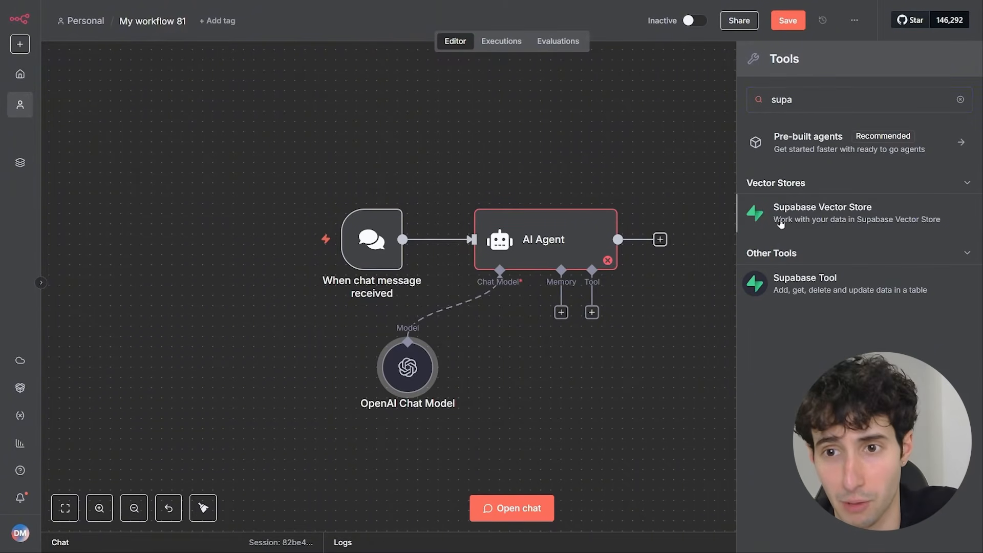
left_click(780, 223)
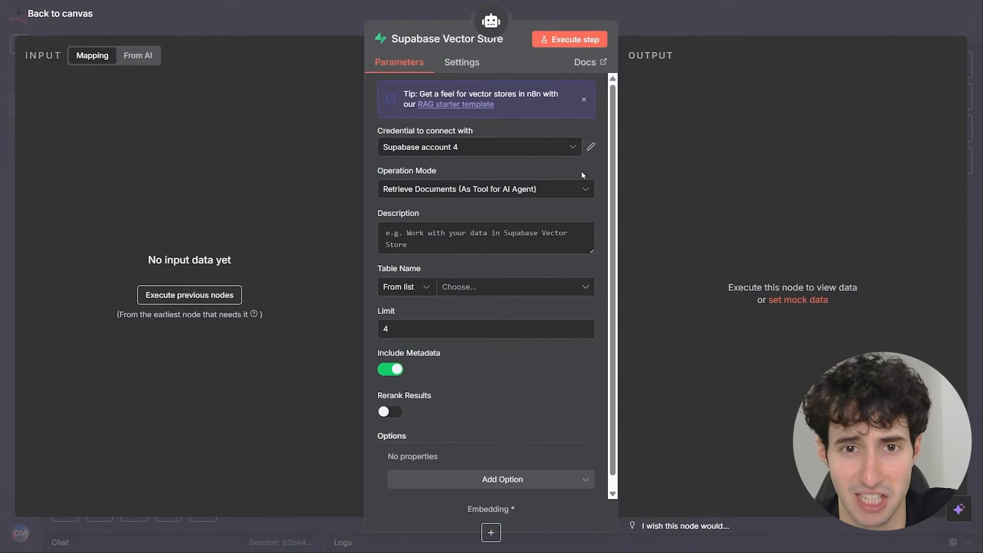
left_click(476, 236)
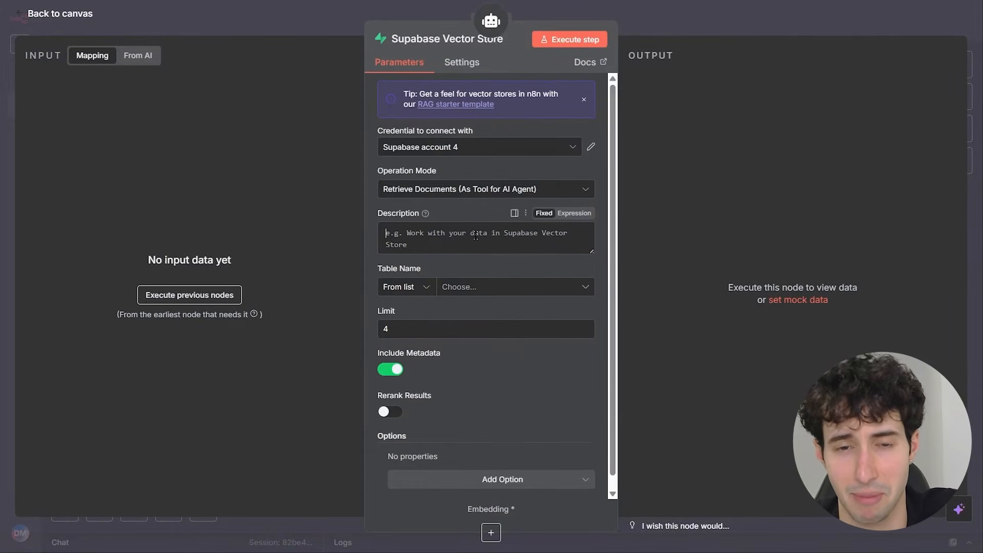
key("Escape")
left_click_drag(757, 224, 710, 370)
Connect an Embeddings OpenAI node to the Supabase Vector Store, reposition the store node and open its settings
left_click(674, 455)
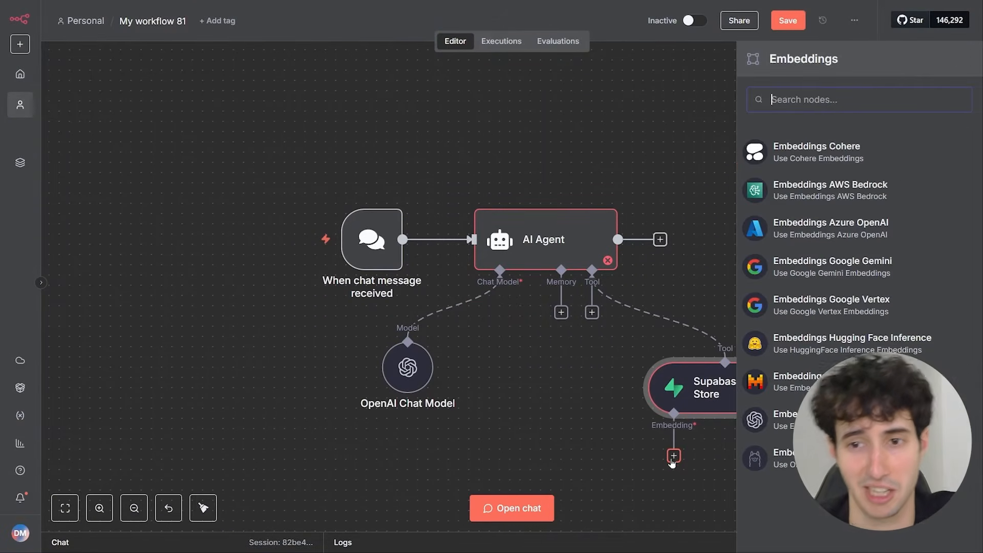
left_click(840, 454)
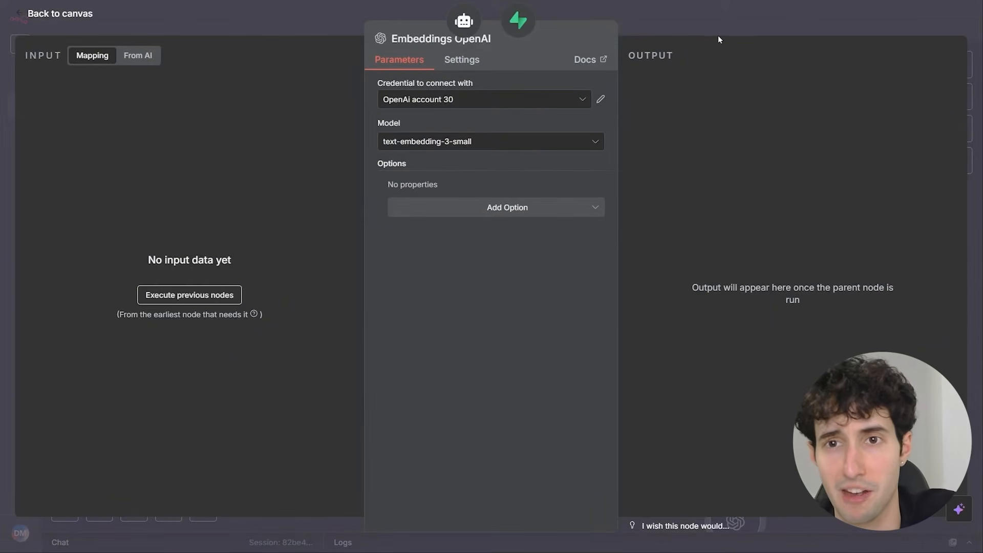
left_click(718, 36)
left_click_drag(712, 397, 725, 379)
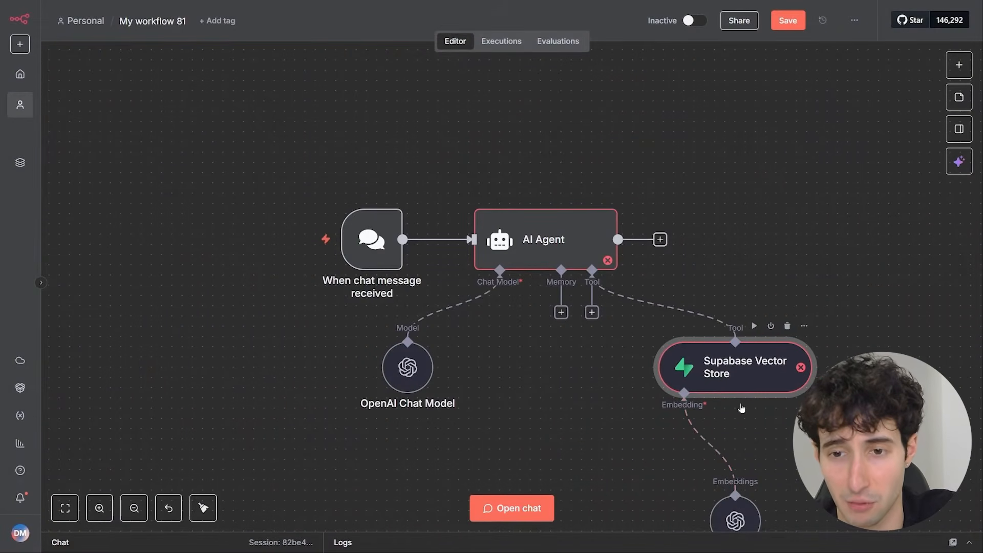
double_click(728, 372)
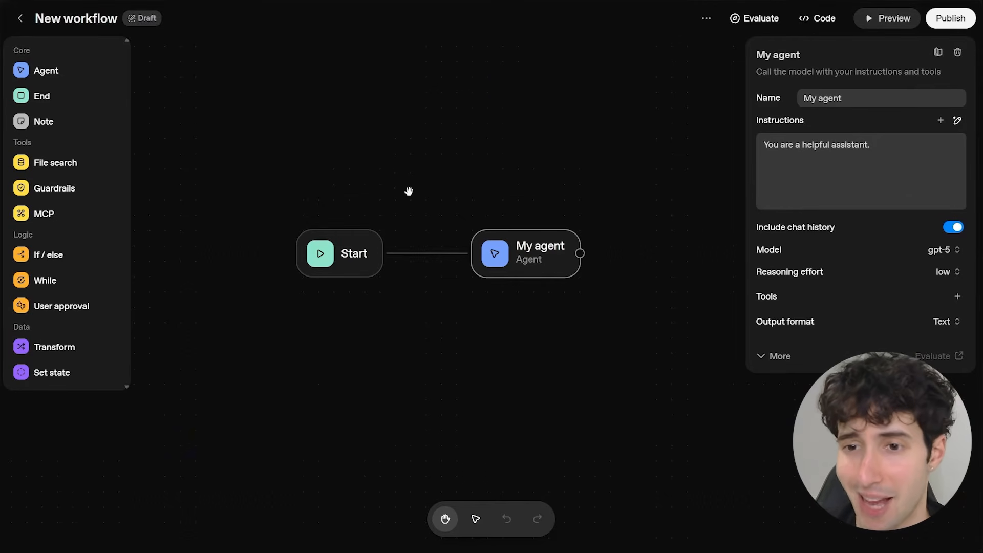
Switch back to Agent Builder and look through the tools offered for My agent
left_click(423, 187)
left_click(564, 271)
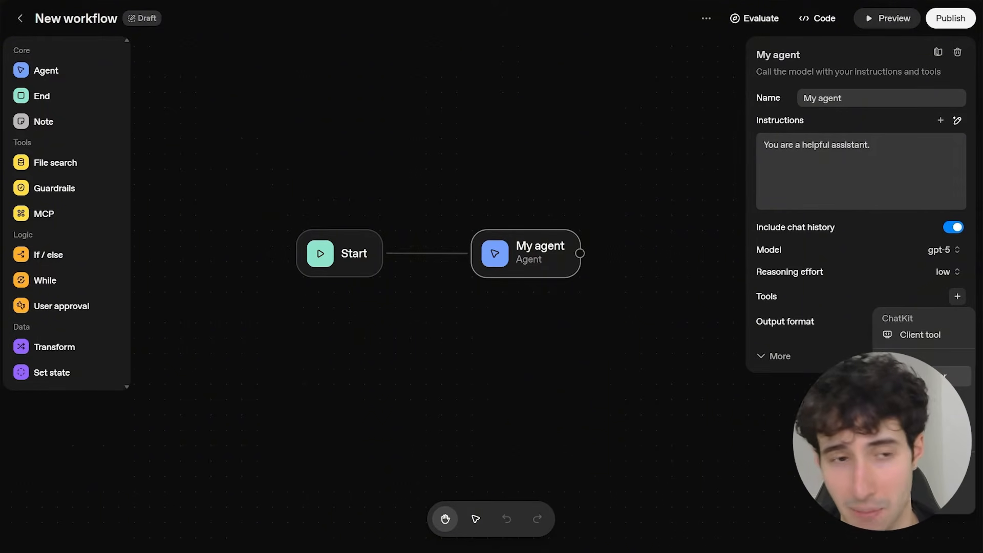
left_click(245, 189)
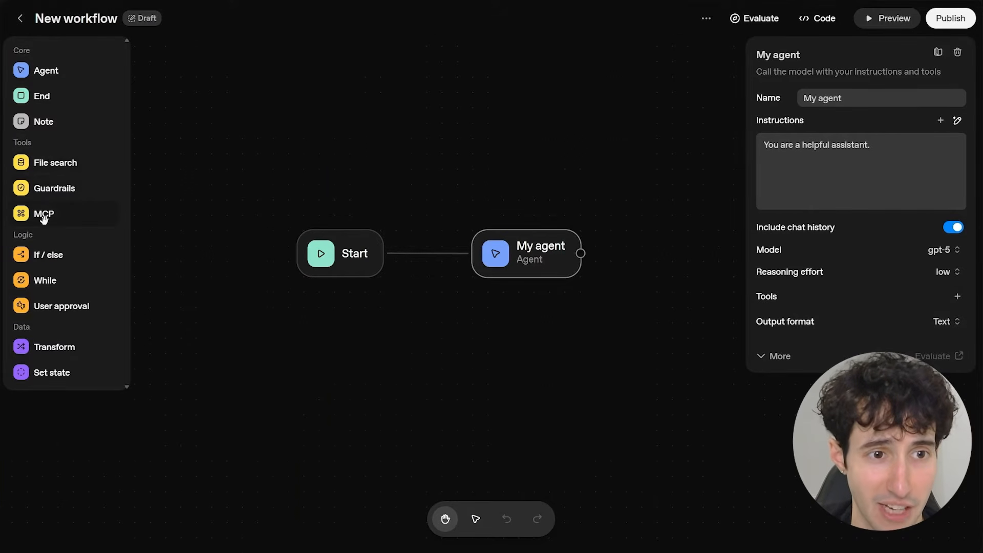
Add an MCP node beside My agent and connect My agent's output to it
left_click(45, 216)
left_click_drag(528, 321, 694, 267)
left_click_drag(581, 245, 657, 254)
left_click_drag(566, 260, 564, 270)
Open the MCP node's server picker and compare the connectors made by OpenAI with those from other developers
left_click(732, 250)
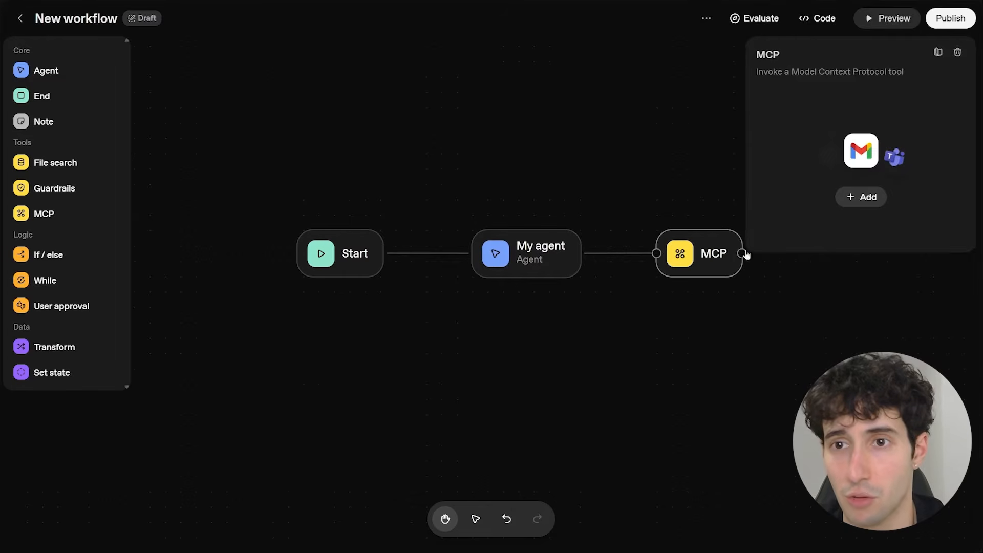
left_click(858, 198)
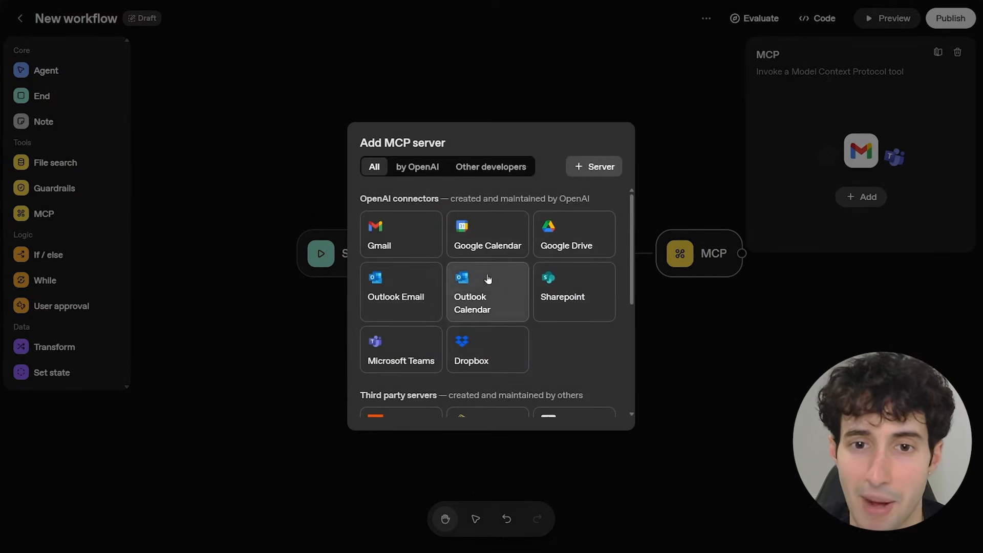
scroll(469, 284, "down", 1)
scroll(468, 285, "up", 2)
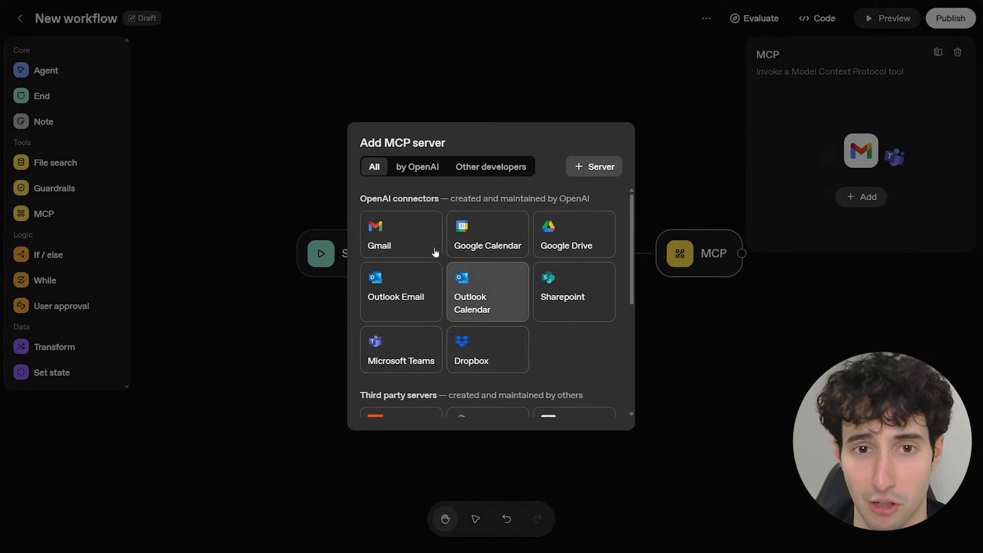
left_click(410, 167)
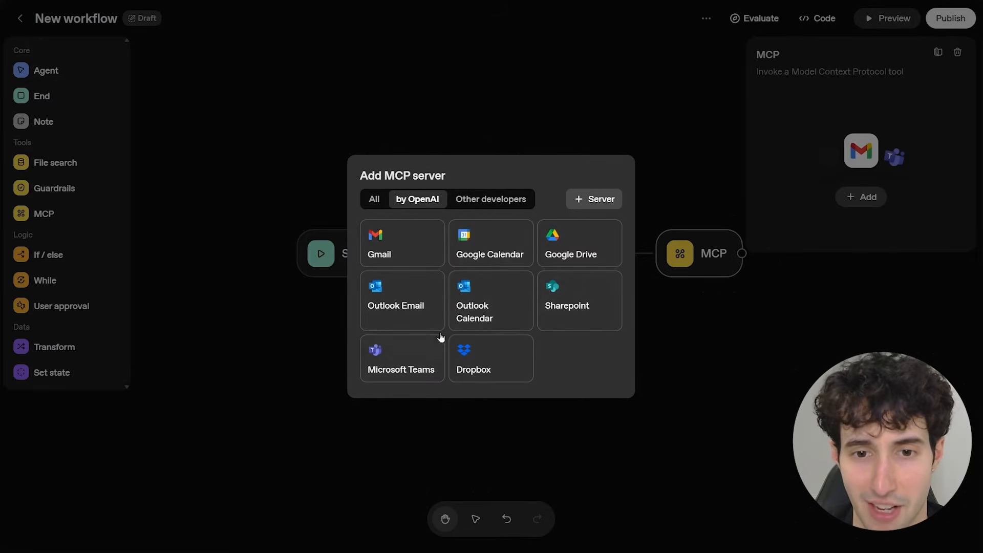
left_click(485, 199)
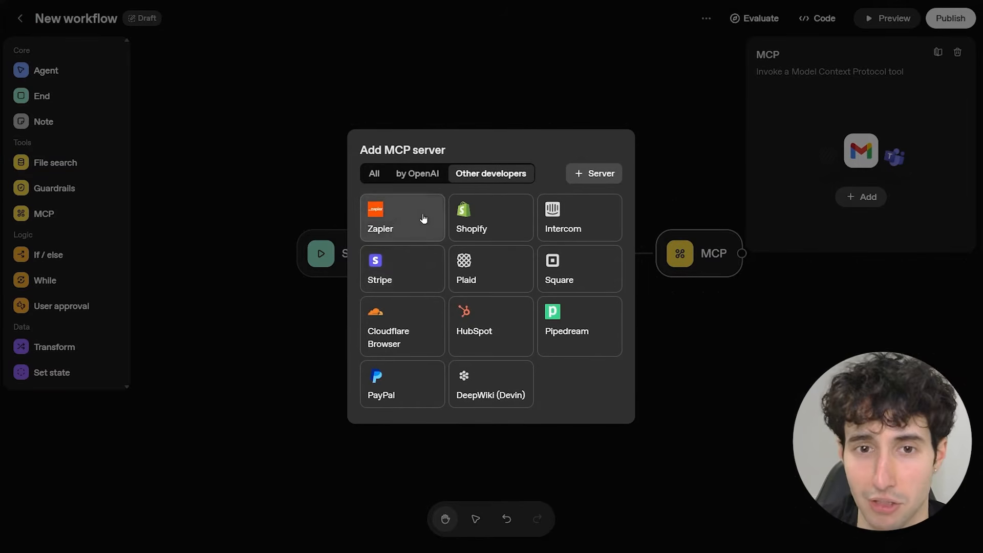
left_click(418, 173)
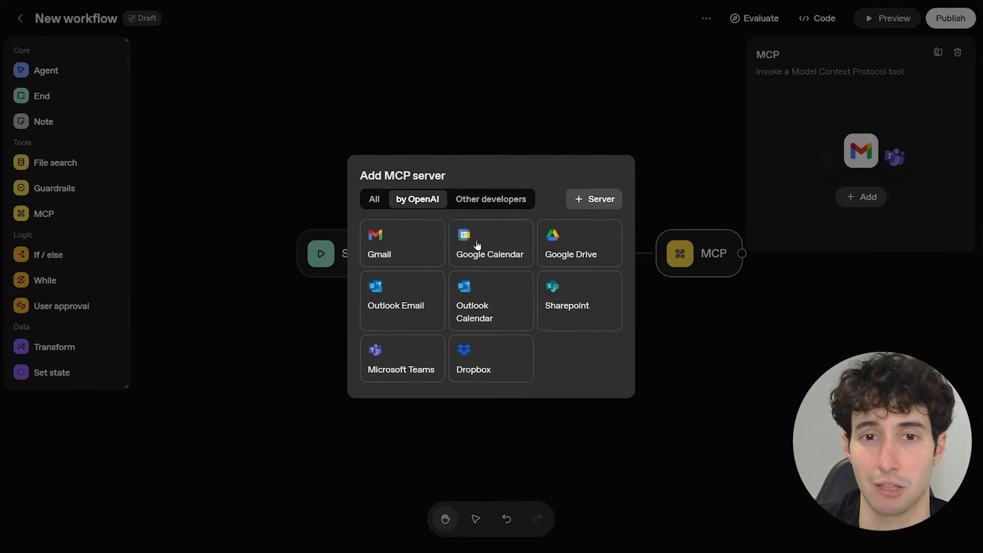
left_click(468, 200)
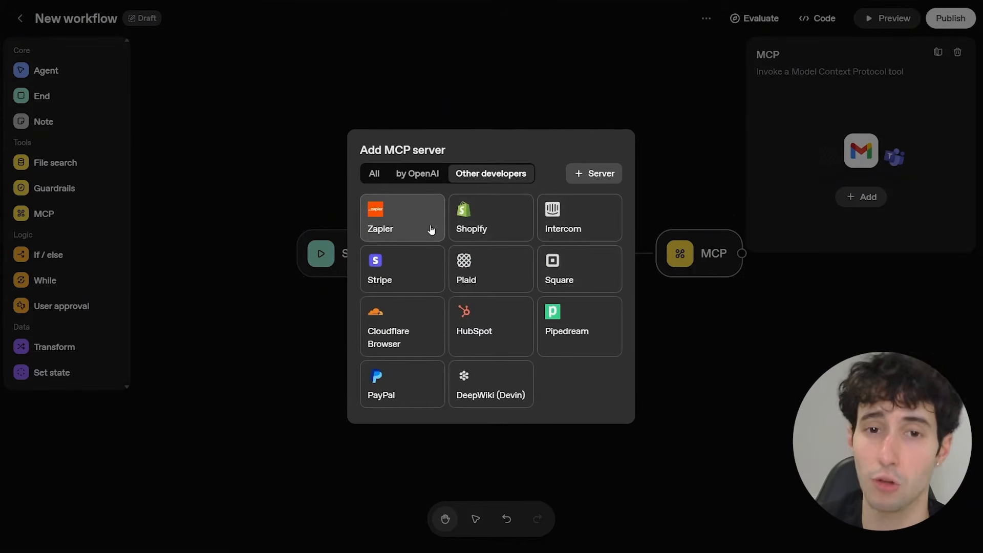
Look at the Zapier MCP connection form and go back to the list of OpenAI connectors
left_click(385, 220)
left_click(453, 318)
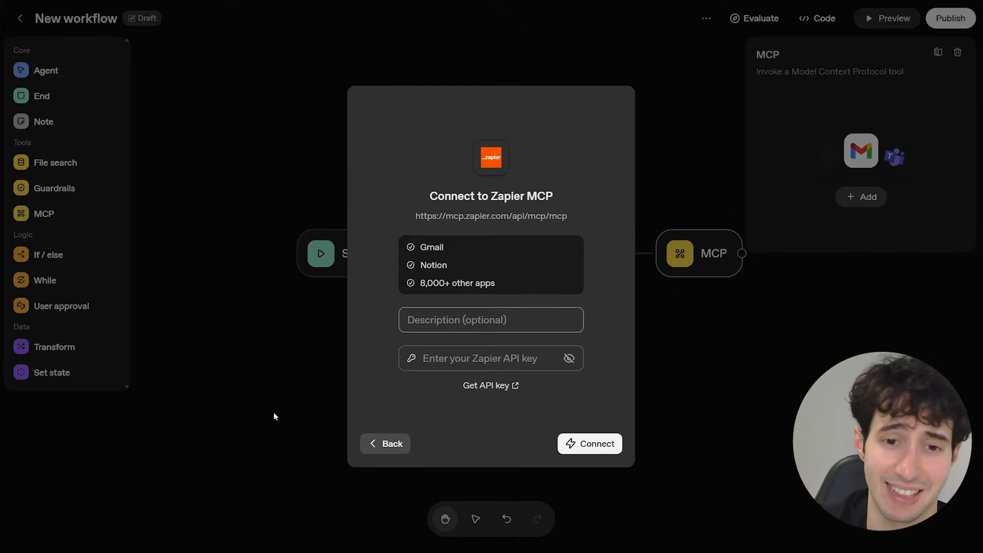
left_click(362, 448)
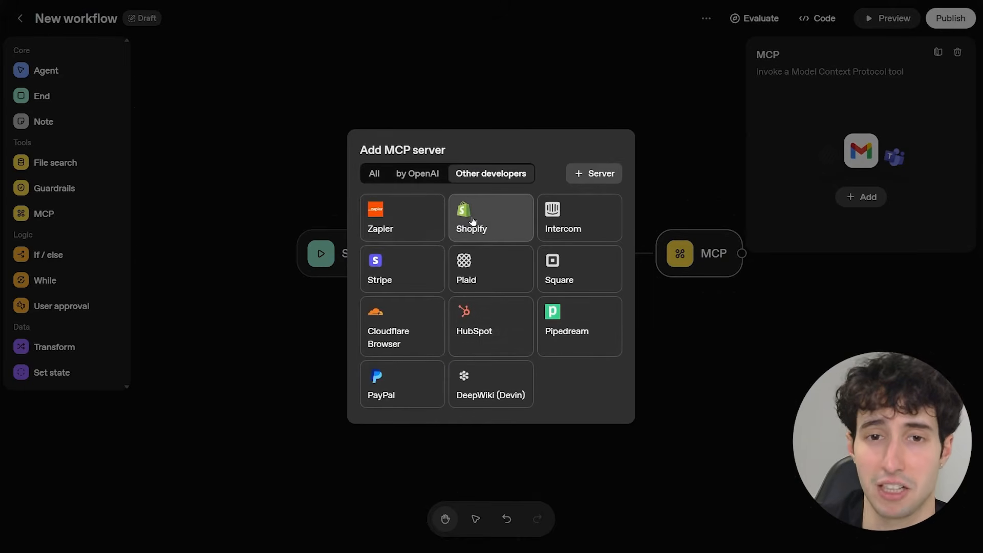
left_click(417, 174)
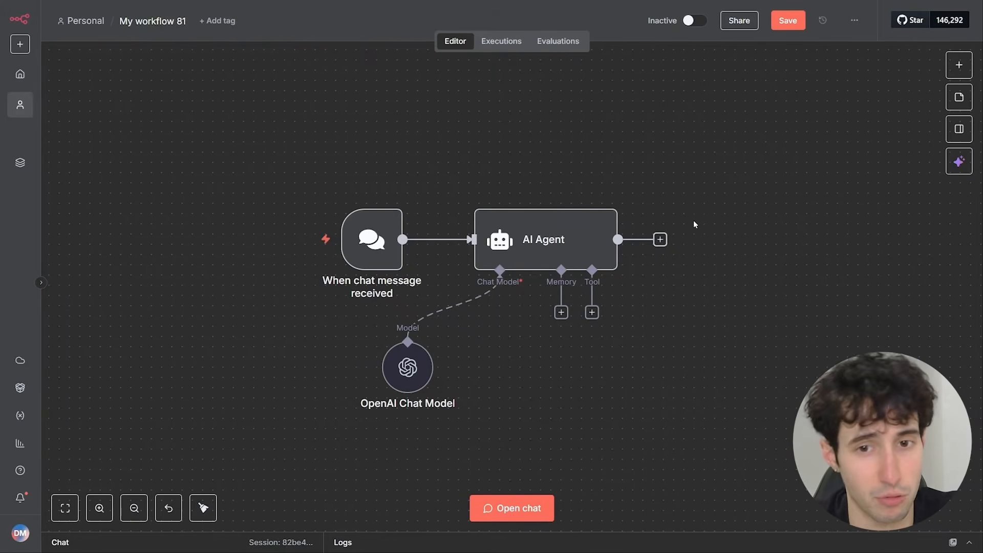
Switch to n8n and browse the list of tools that can be attached to the AI Agent
left_click(592, 313)
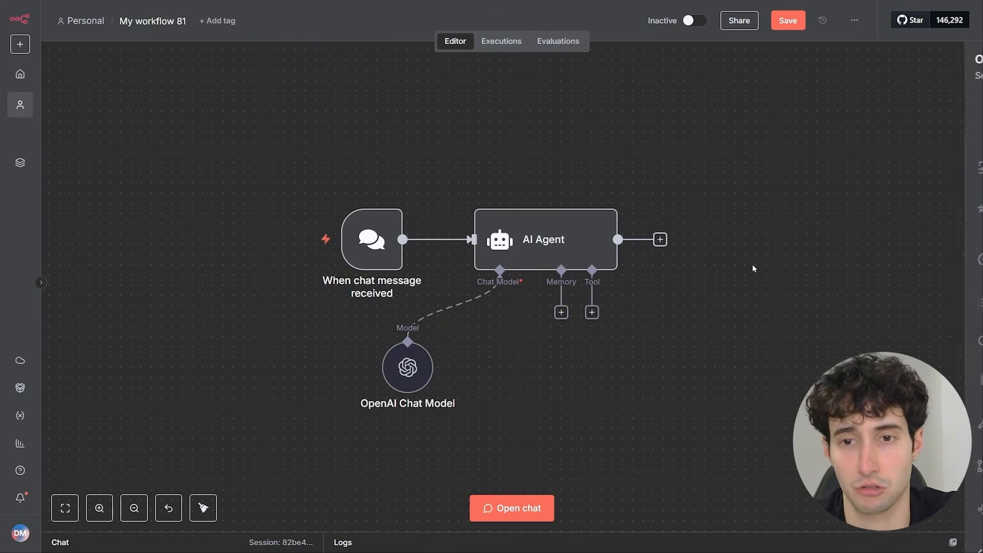
scroll(816, 255, "down", 8)
scroll(819, 245, "down", 20)
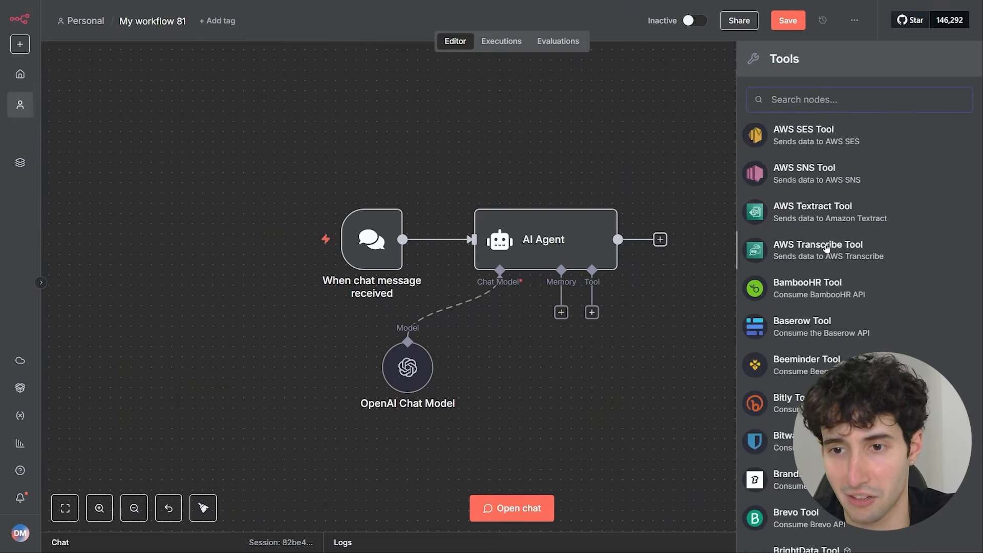
scroll(830, 266, "down", 15)
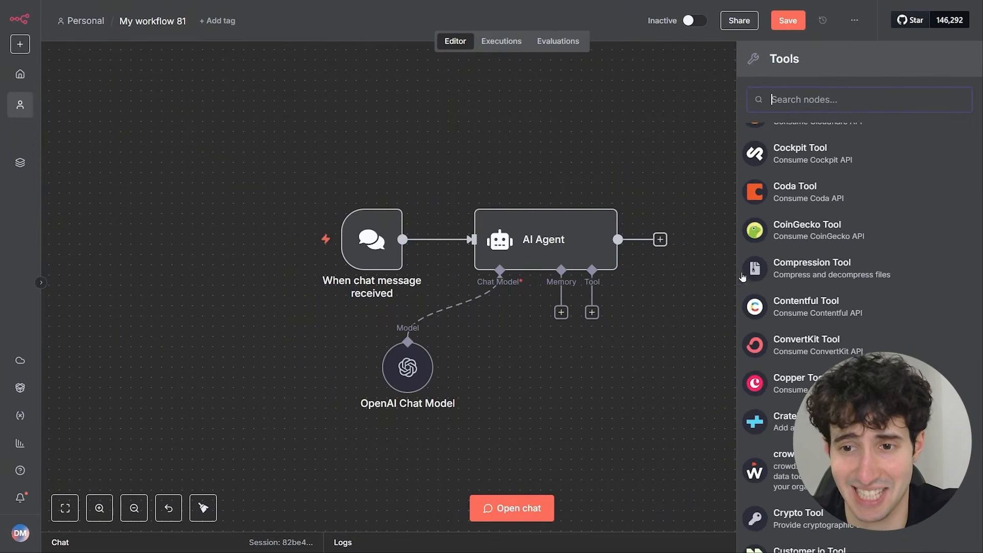
scroll(819, 266, "down", 20)
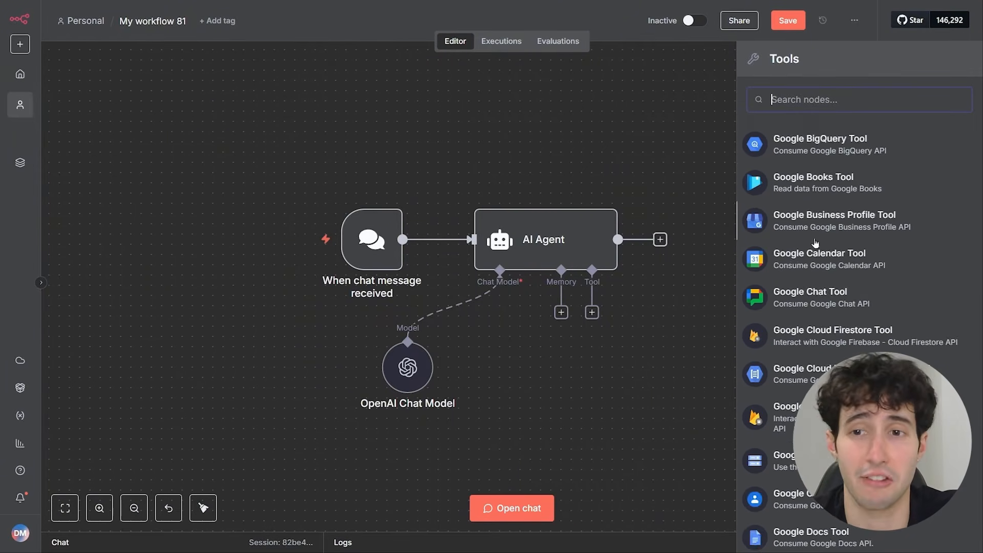
scroll(840, 228, "down", 8)
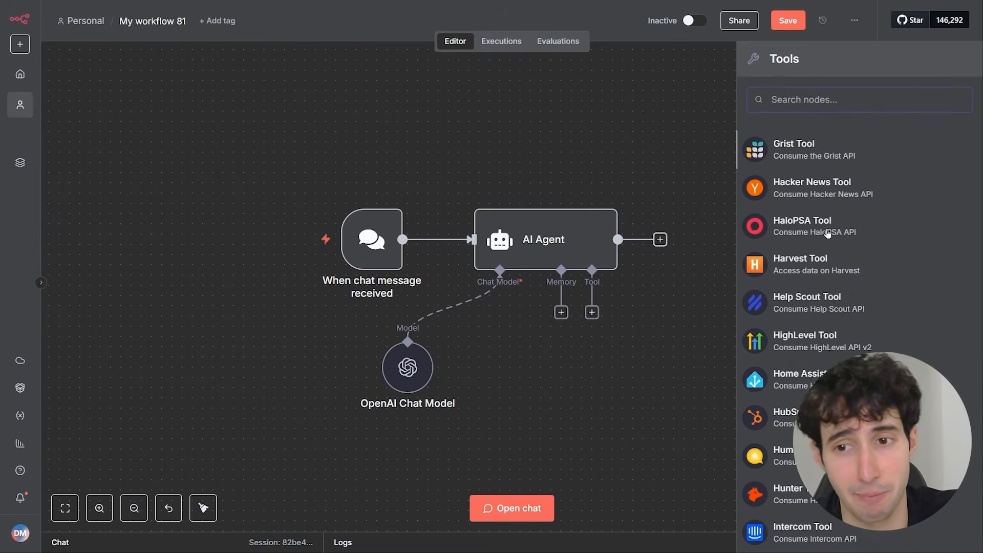
scroll(830, 233, "down", 15)
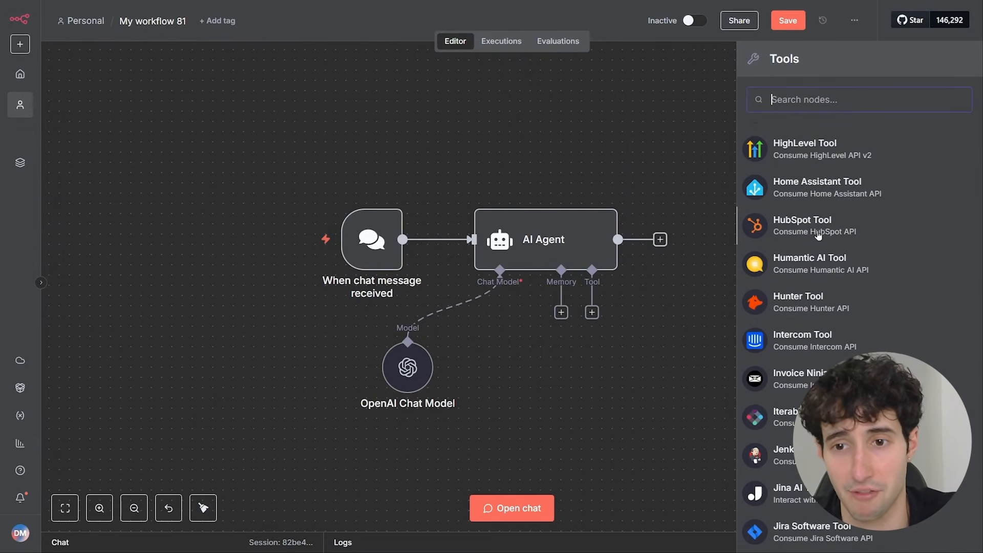
scroll(830, 246, "down", 20)
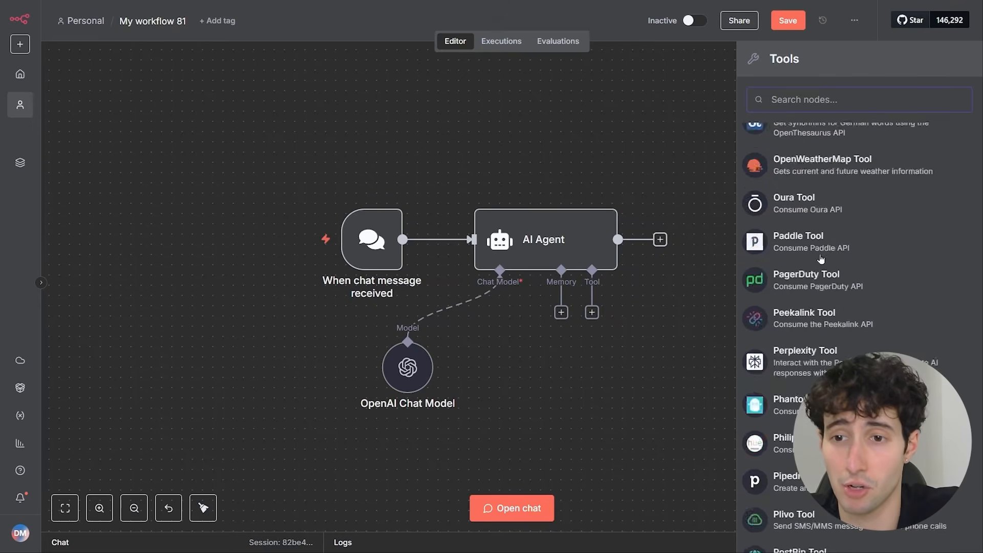
scroll(842, 256, "down", 10)
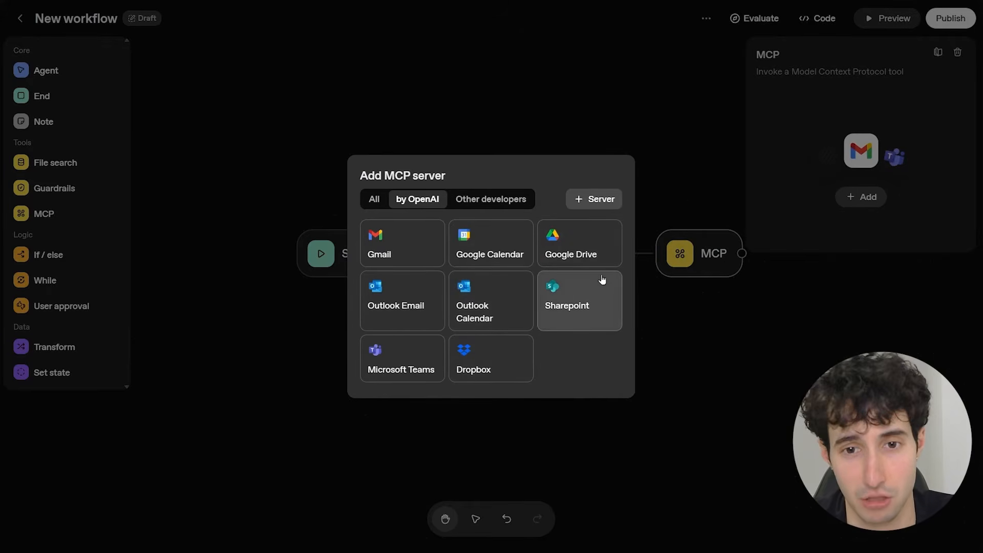
Return to Agent Builder, close the server picker and place the MCP node above and to the right of My agent
left_click(684, 278)
left_click_drag(685, 279, 654, 183)
left_click(650, 300)
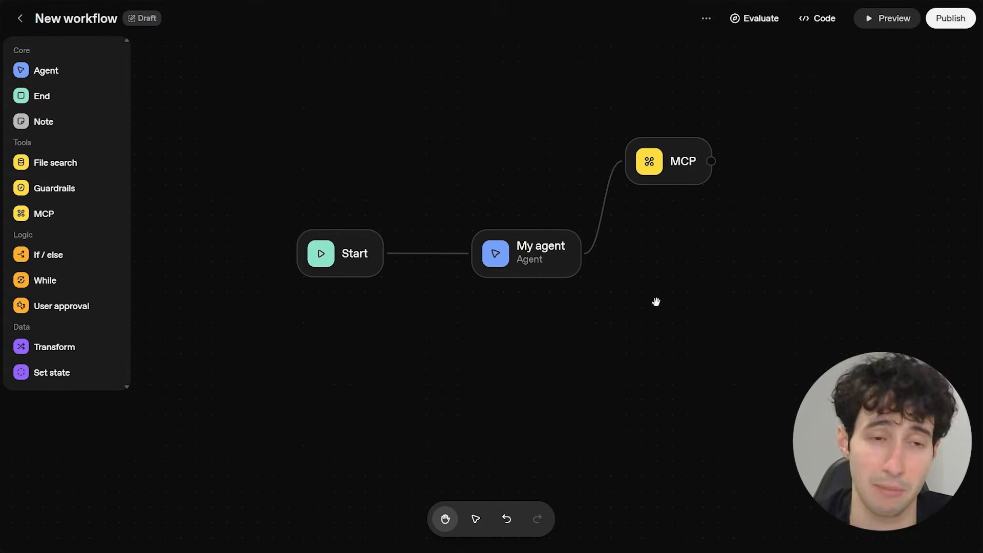
left_click_drag(648, 161, 705, 166)
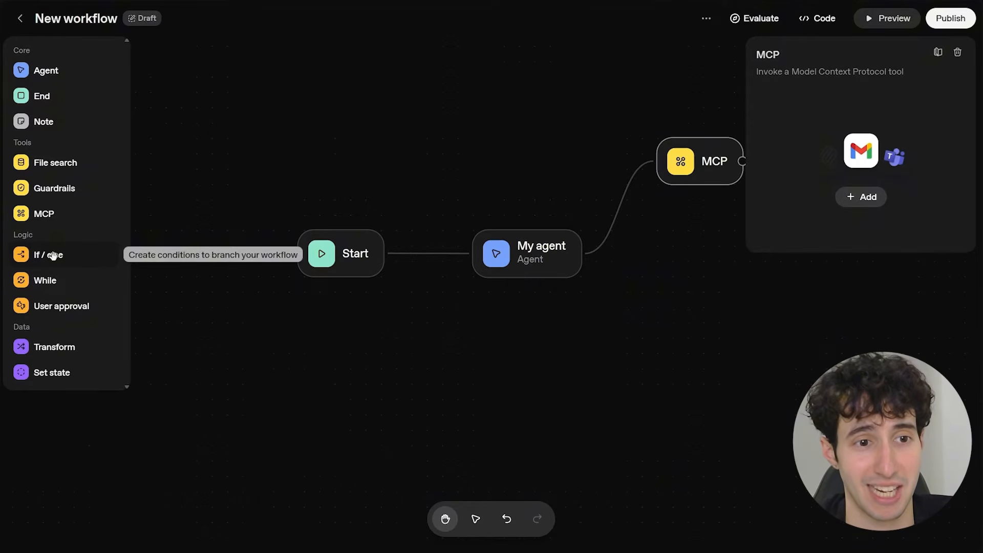
Add an If / else node below the MCP node, name its case "Name" and open its condition for editing
left_click_drag(40, 259, 625, 302)
left_click(687, 348)
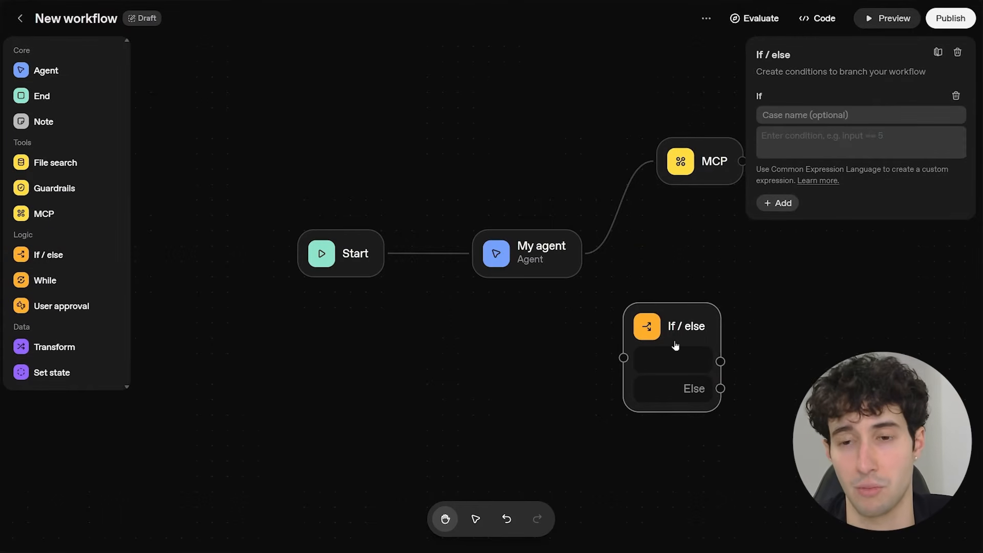
left_click(795, 116)
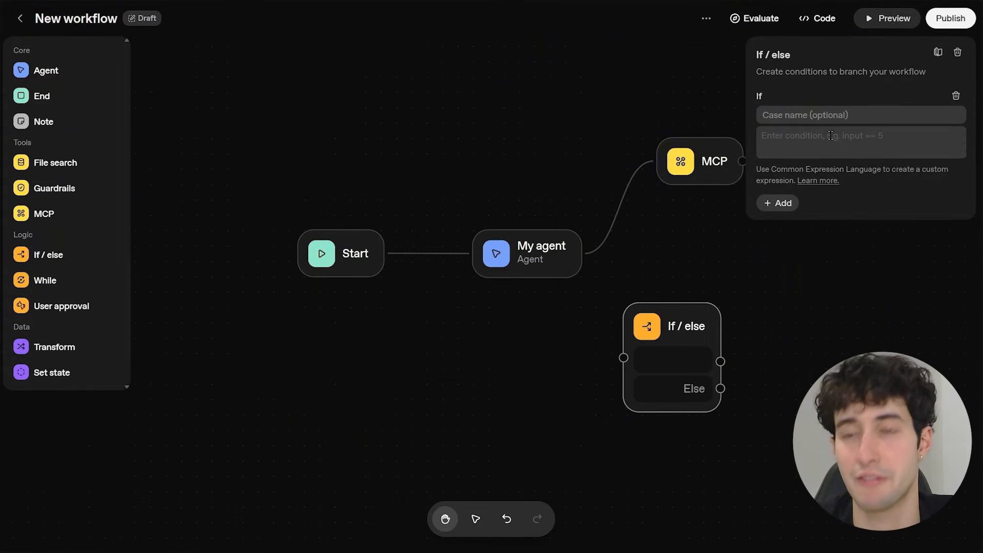
type("Name")
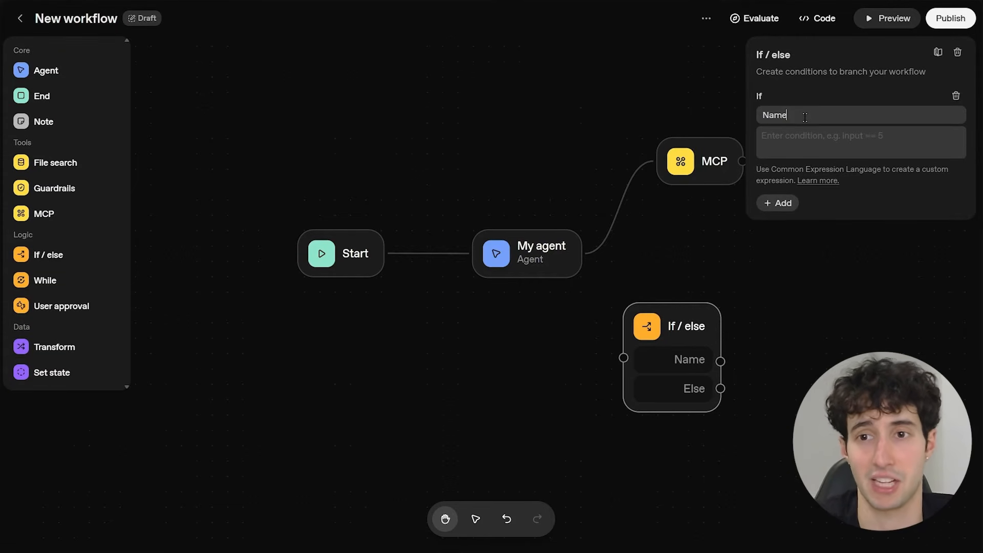
left_click(829, 136)
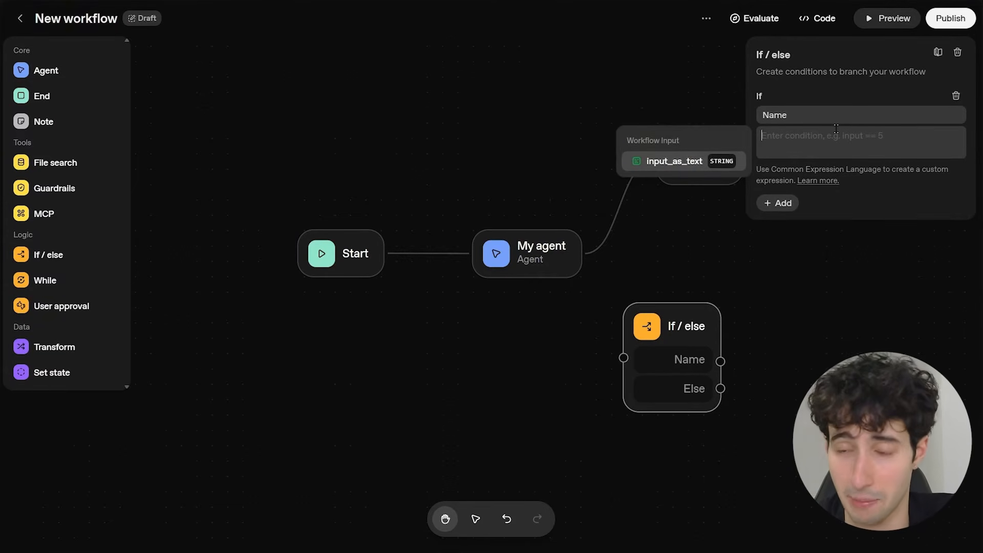
Connect the If / else node's Name and Else outputs to new nodes, and delete the If / else node
left_click_drag(724, 358, 980, 266)
left_click_drag(687, 247, 728, 219)
left_click_drag(534, 395, 741, 469)
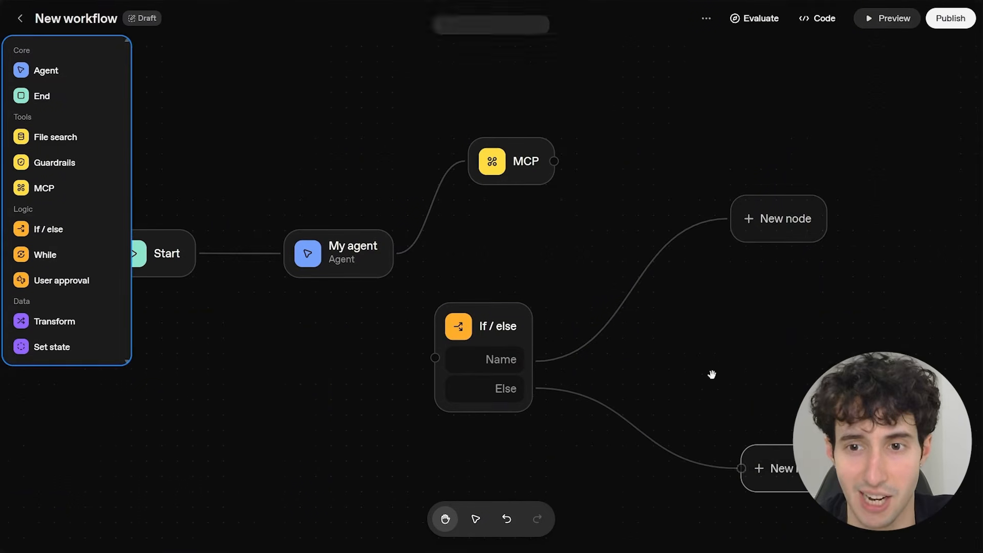
left_click_drag(493, 338, 604, 296)
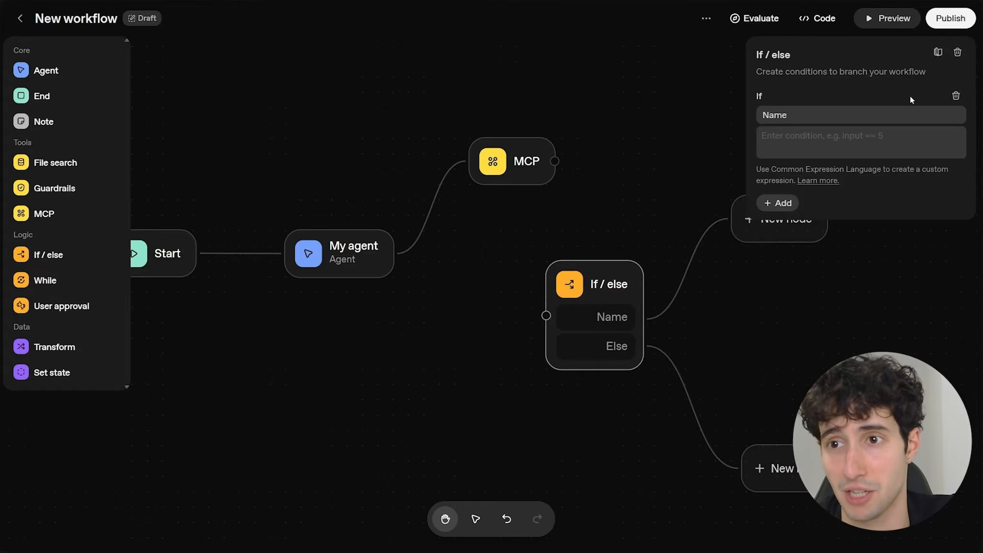
left_click(958, 51)
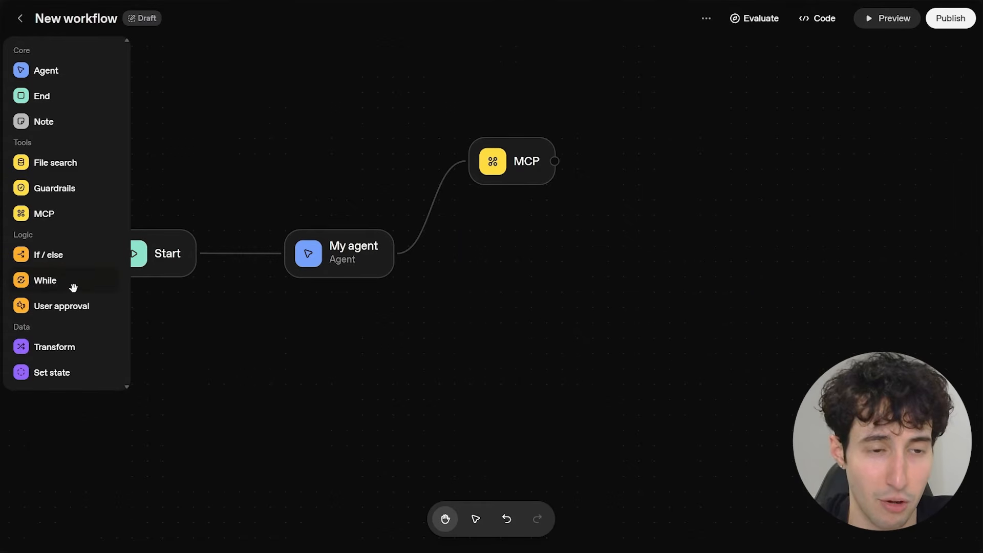
Add a While loop to the right of My agent and move the MCP node inside it
left_click_drag(66, 281, 621, 297)
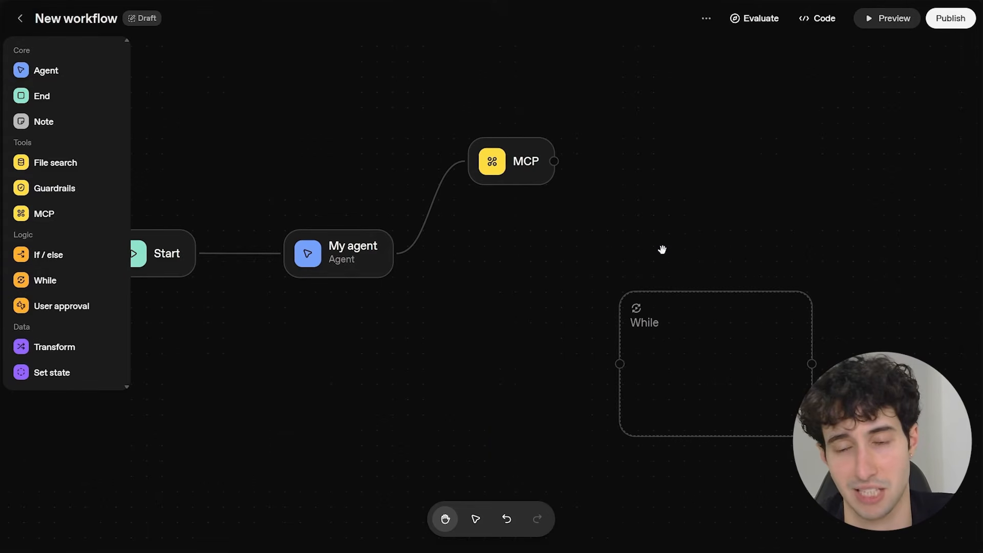
left_click_drag(668, 343, 502, 216)
left_click_drag(523, 143, 553, 240)
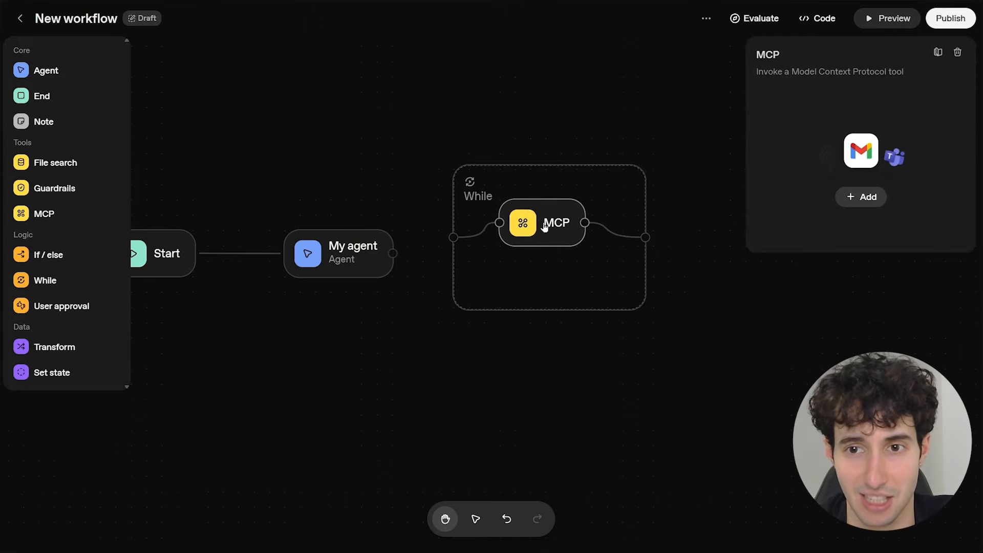
Set the While loop's expression to "==5"
left_click(806, 116)
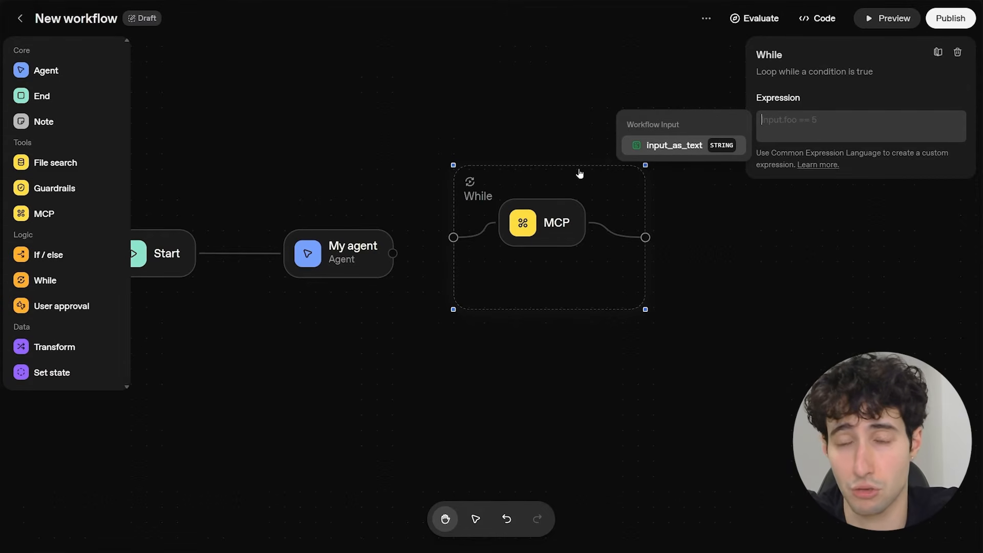
type("==5")
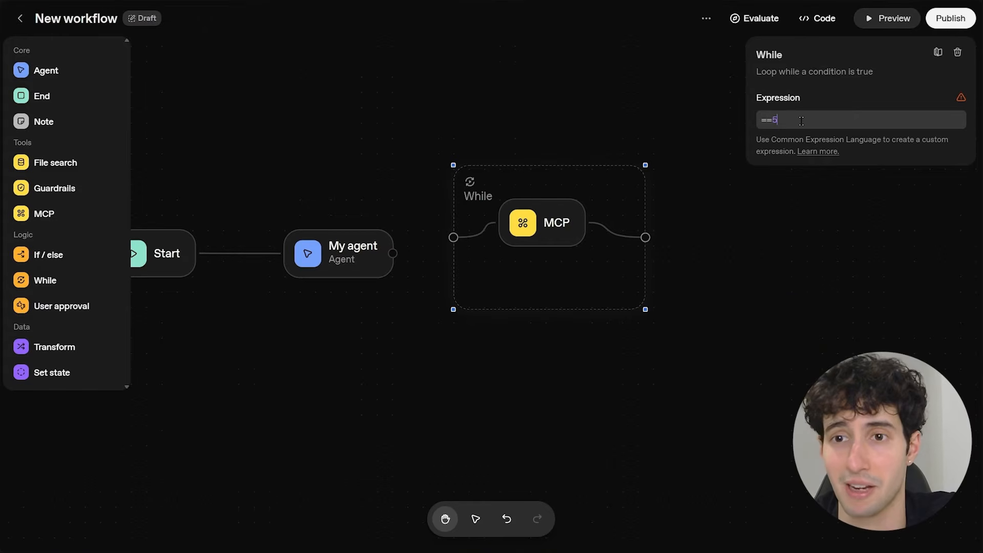
left_click(510, 232)
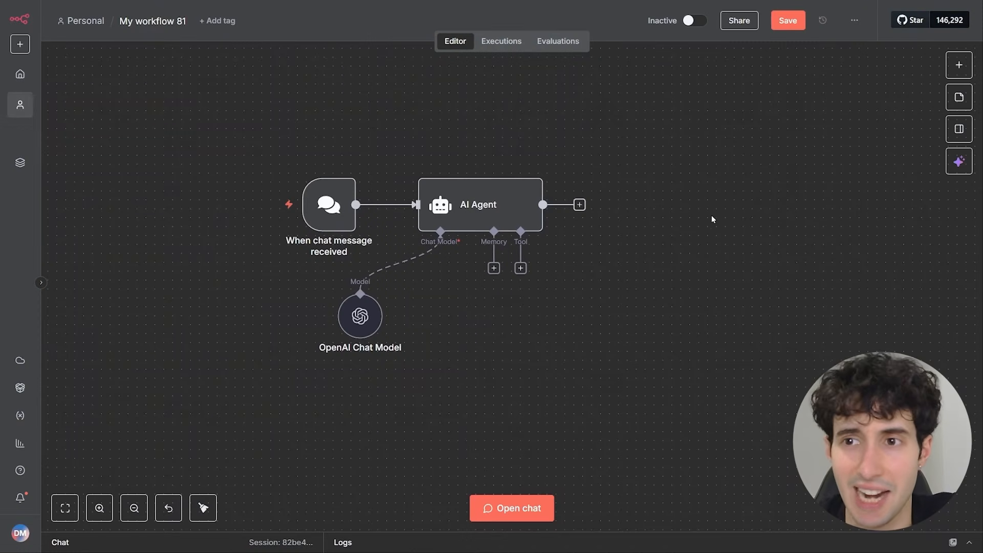
Switch to n8n, search the nodes for "loop" and add a Loop Over Items node to the workflow
left_click(954, 66)
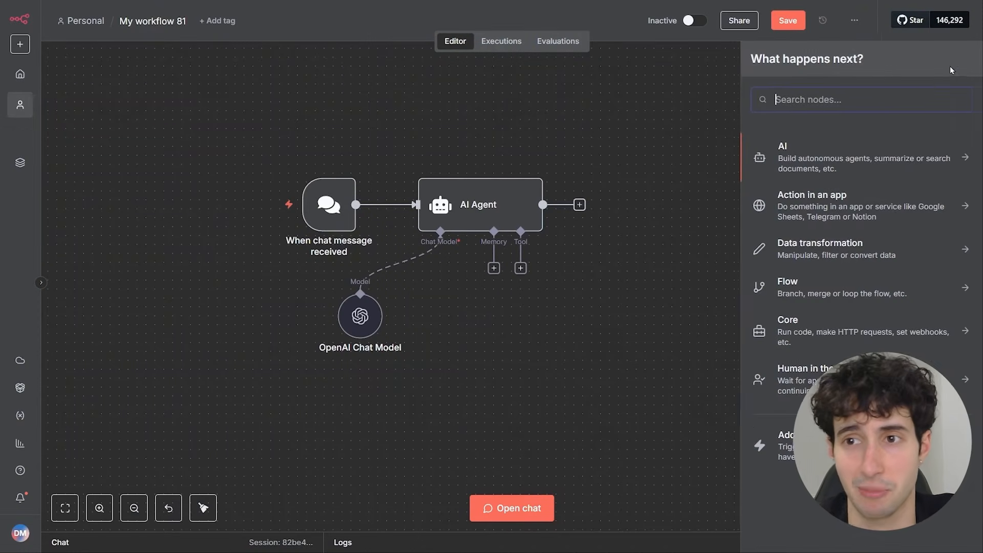
type("l")
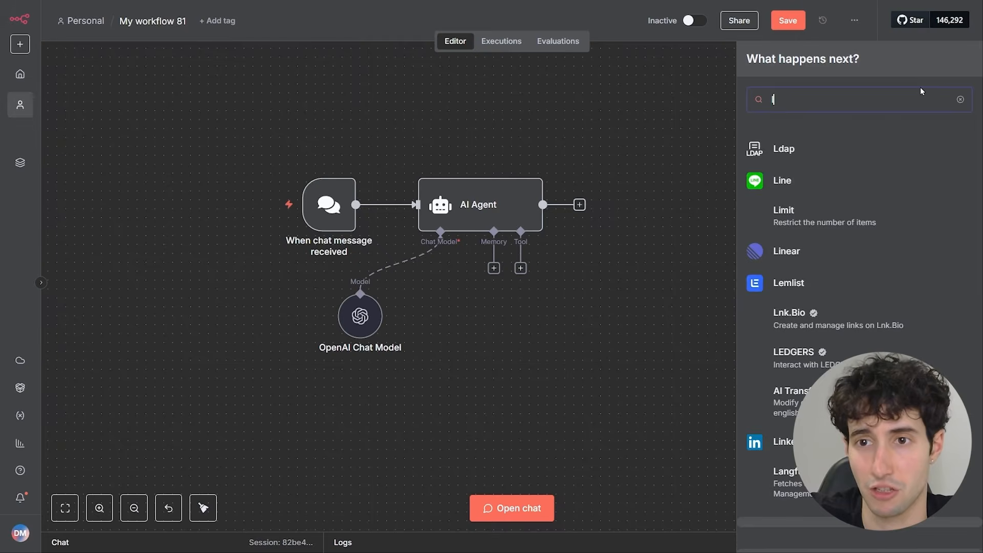
type("oop")
key("Return")
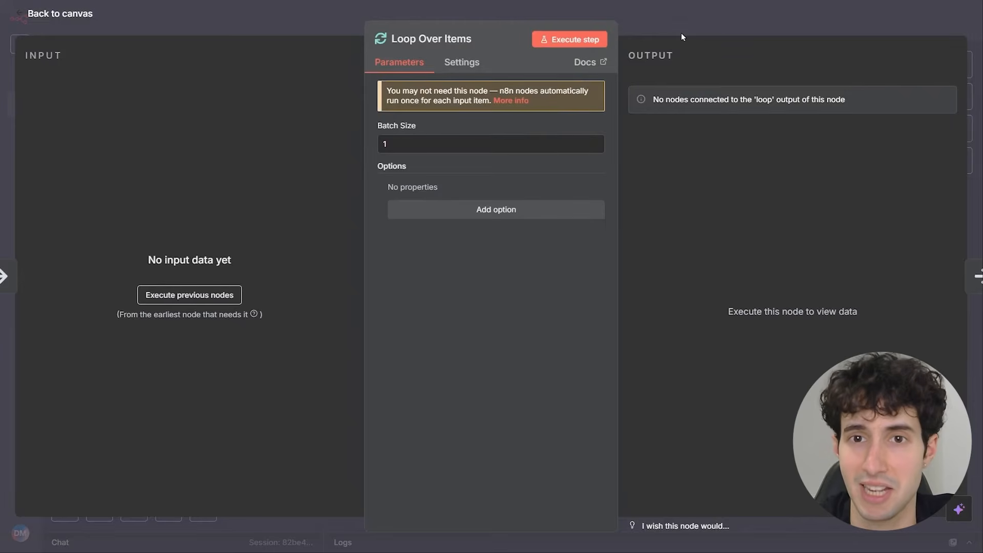
Close the Loop Over Items settings and delete the Replace Me placeholder node from the loop branch
left_click(682, 34)
left_click_drag(784, 218, 837, 279)
left_click_drag(621, 141, 657, 186)
left_click_drag(841, 284, 839, 312)
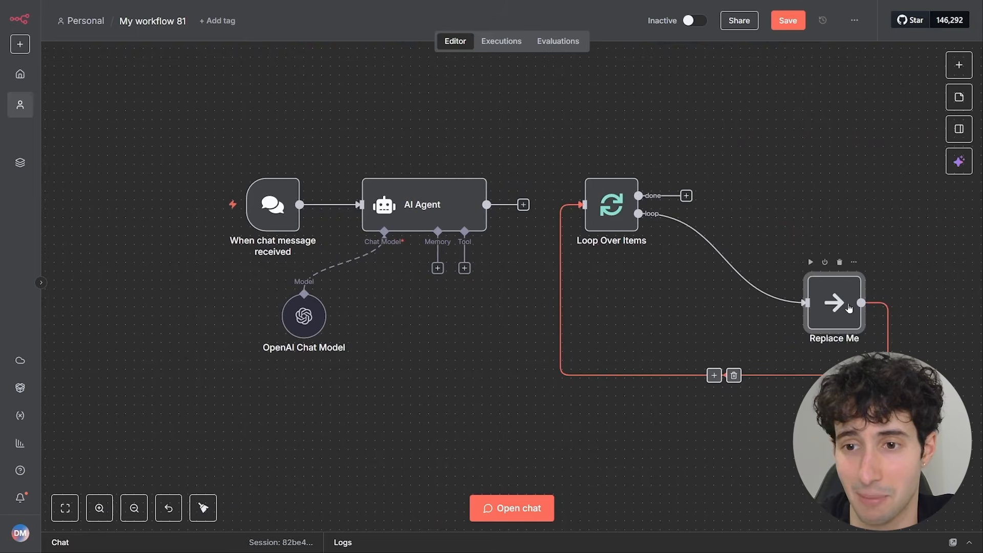
left_click(839, 263)
left_click(629, 285)
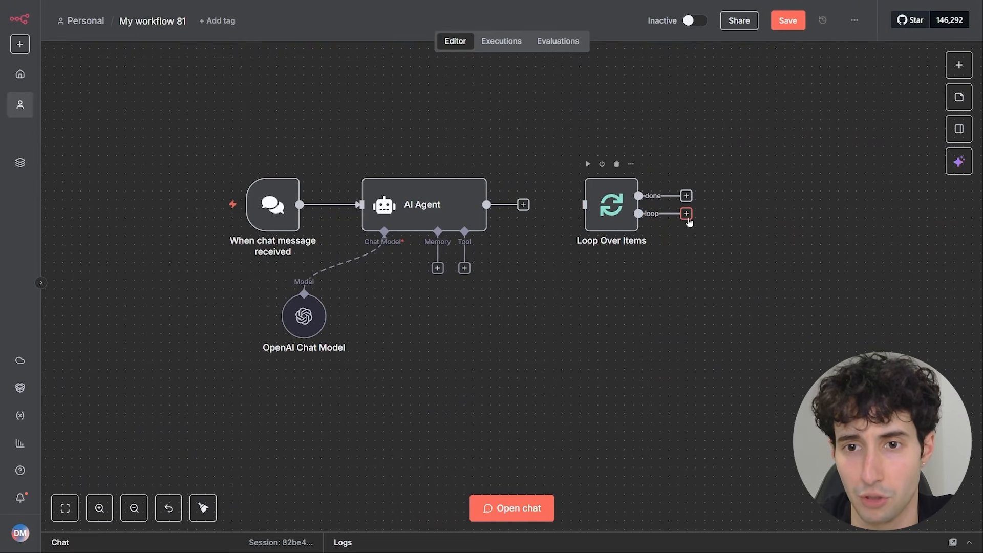
Add a Google Sheets "Update row in sheet" node to the loop output and connect it back to the Loop Over Items input
left_click(687, 215)
type("google she")
left_click(771, 149)
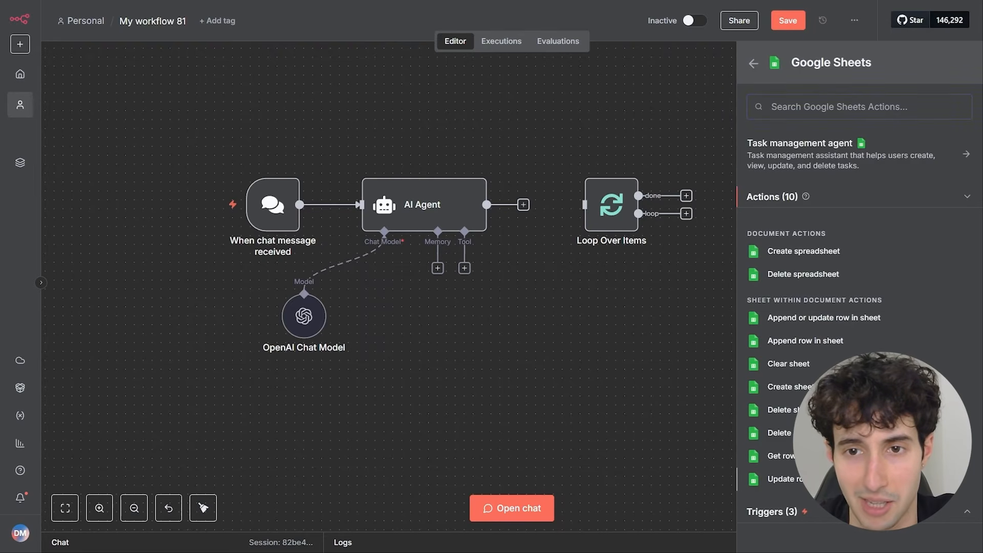
left_click(819, 479)
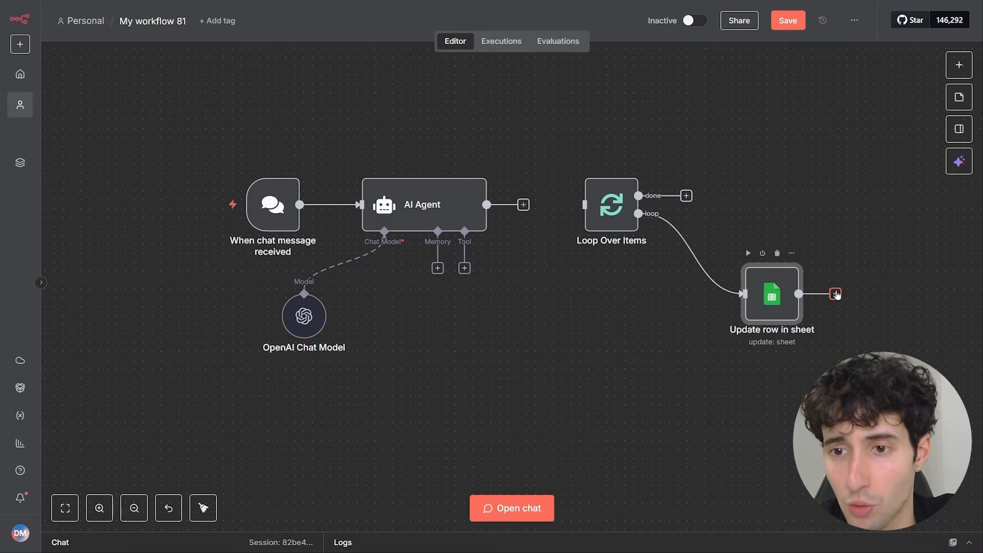
left_click_drag(836, 294, 583, 205)
left_click_drag(772, 310, 852, 318)
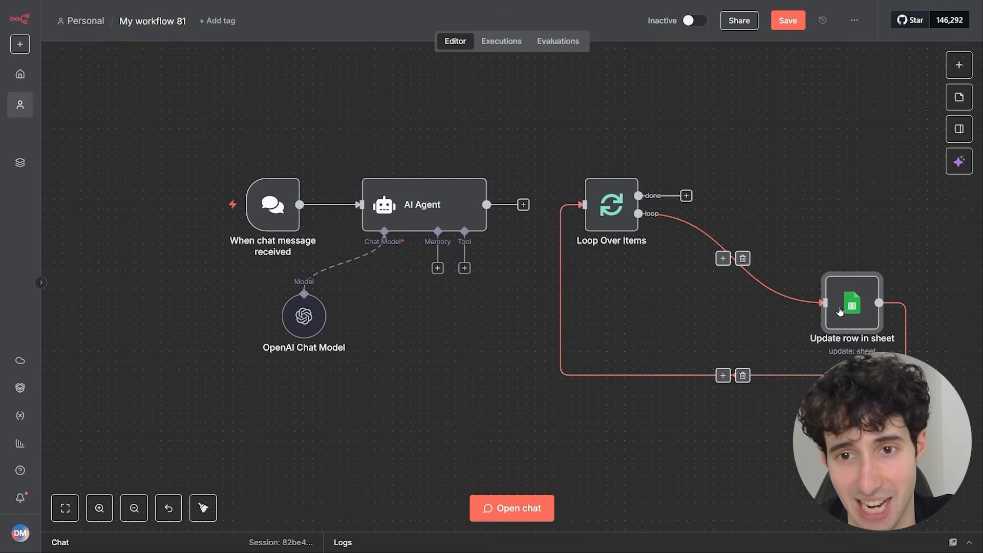
left_click_drag(543, 101, 555, 121)
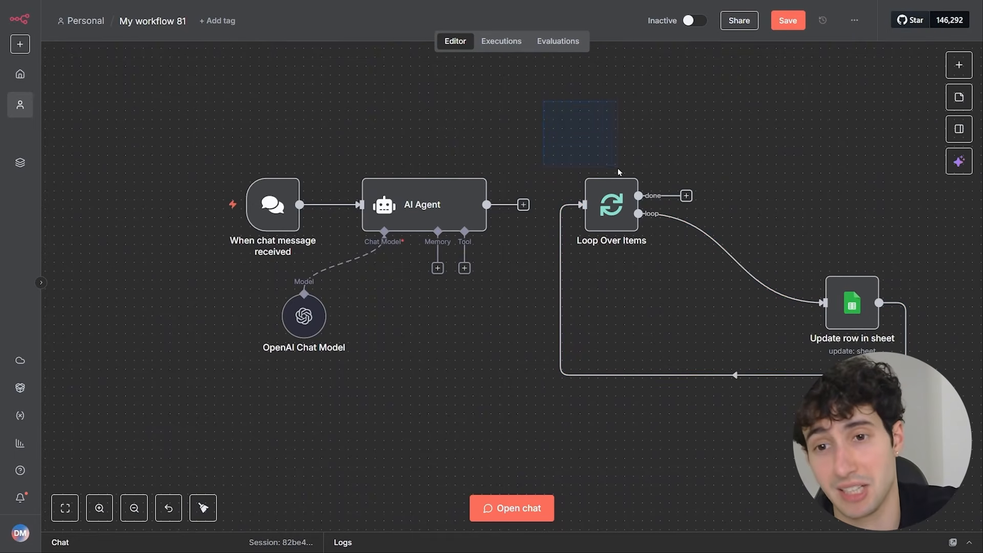
Search the nodes for "if" and add an If node to the workflow
left_click_drag(859, 193, 425, 204)
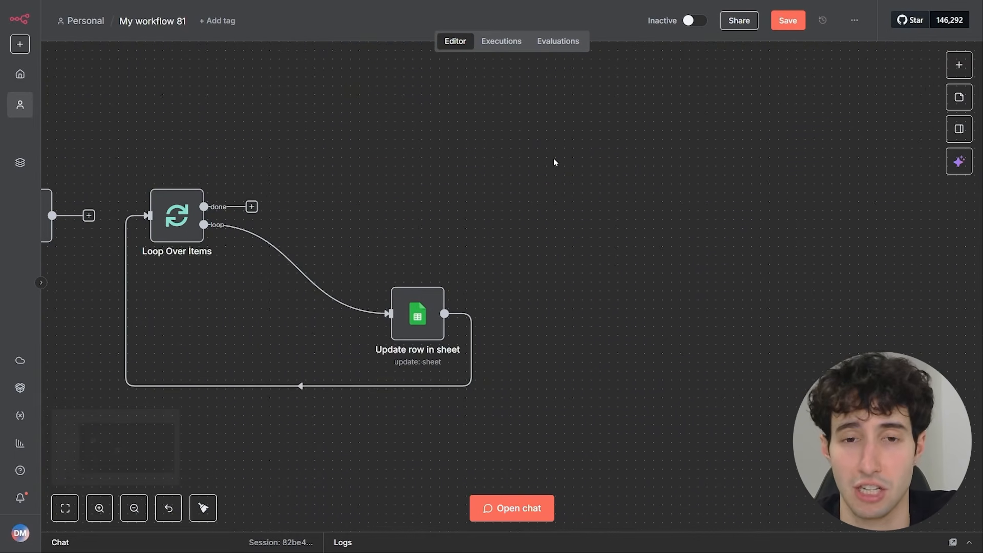
left_click(959, 65)
type("if")
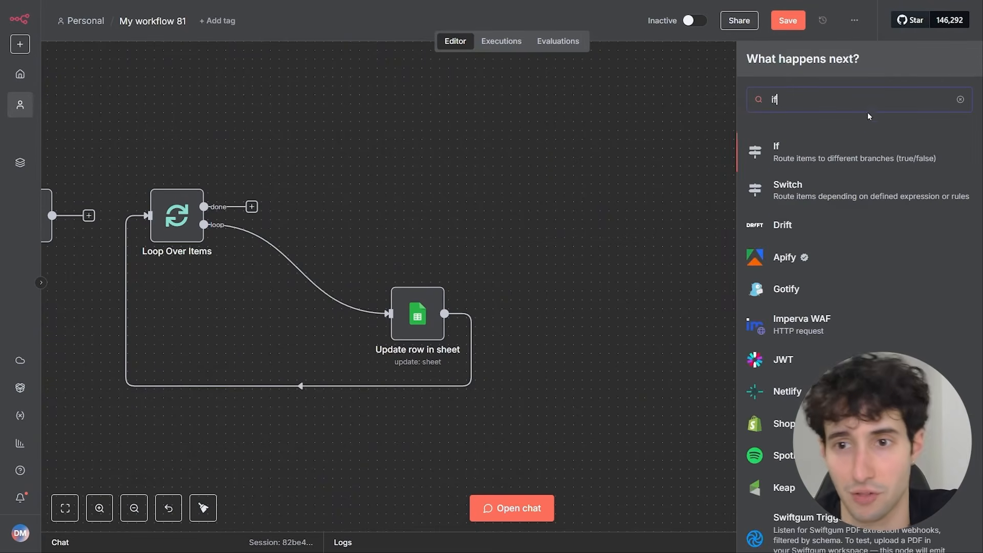
key("Return")
Set the If node's condition to {{ hello }} is equal to hello and return to the canvas
left_click(304, 118)
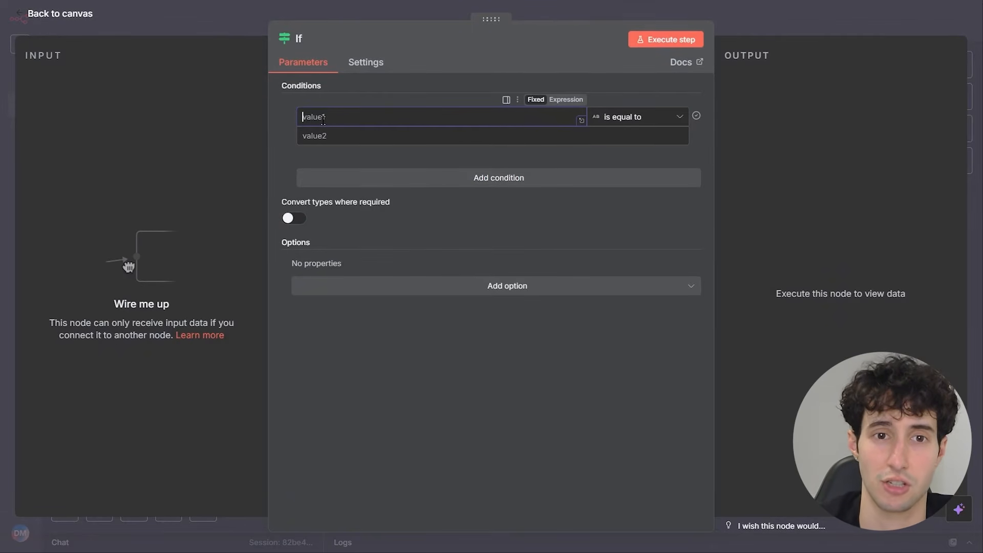
type("{{")
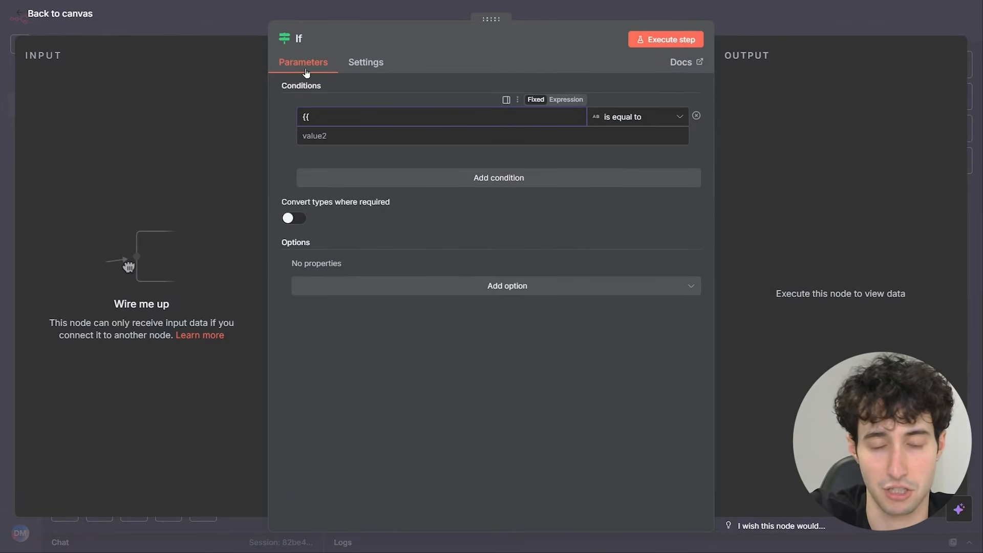
type("heelllo")
key("Tab")
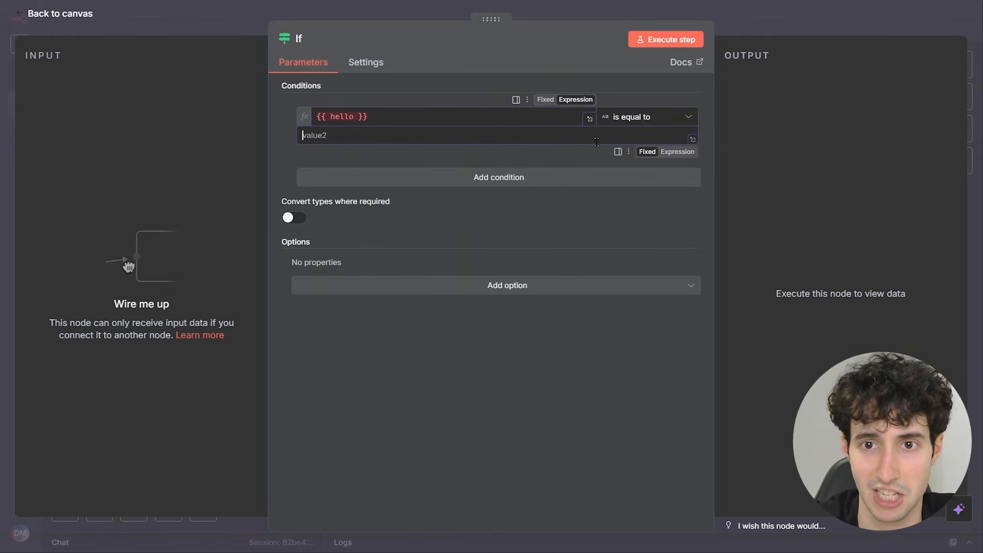
type("hello")
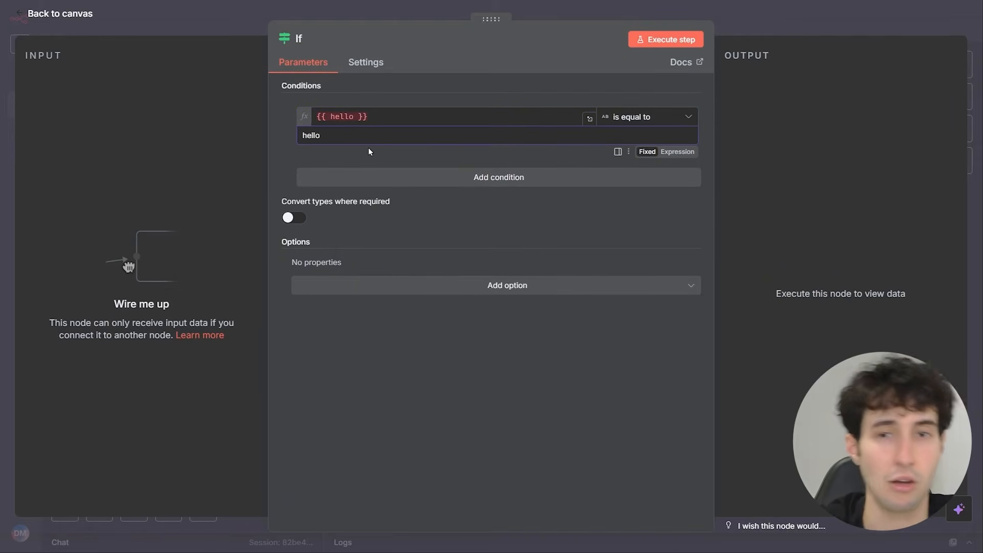
left_click(747, 30)
left_click_drag(614, 170, 787, 136)
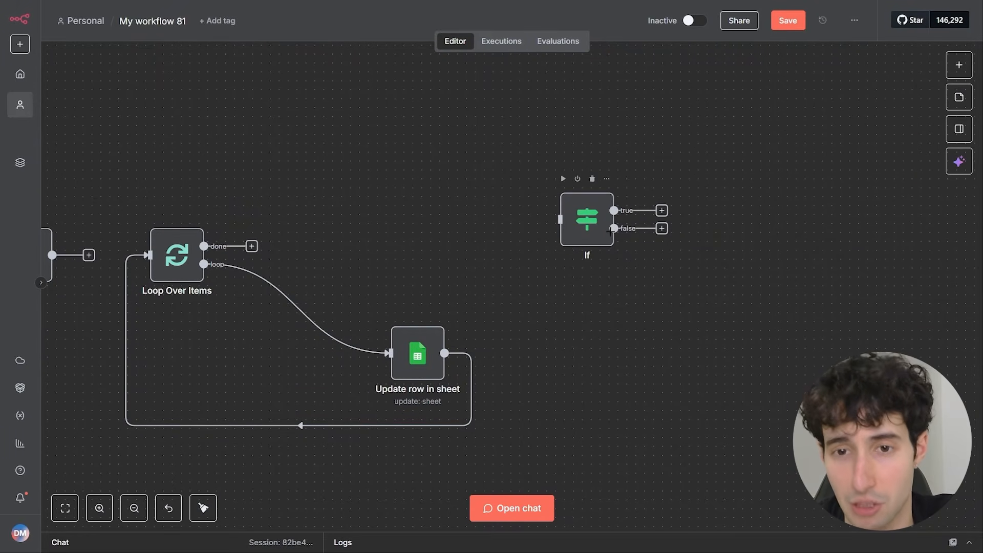
left_click_drag(665, 263, 840, 363)
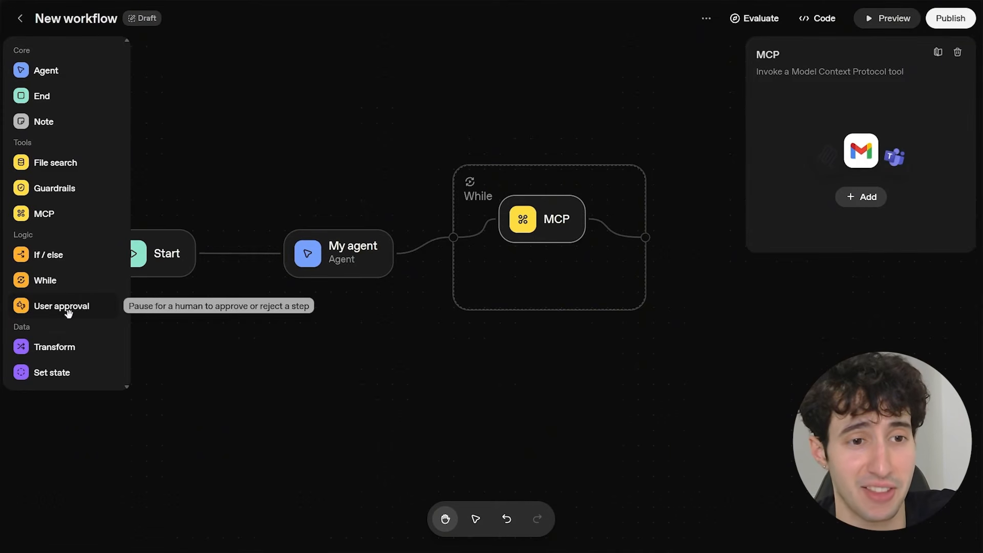
Switch to Agent Builder, add a User approval node after the While loop and connect the loop's output to it
left_click_drag(46, 306, 716, 350)
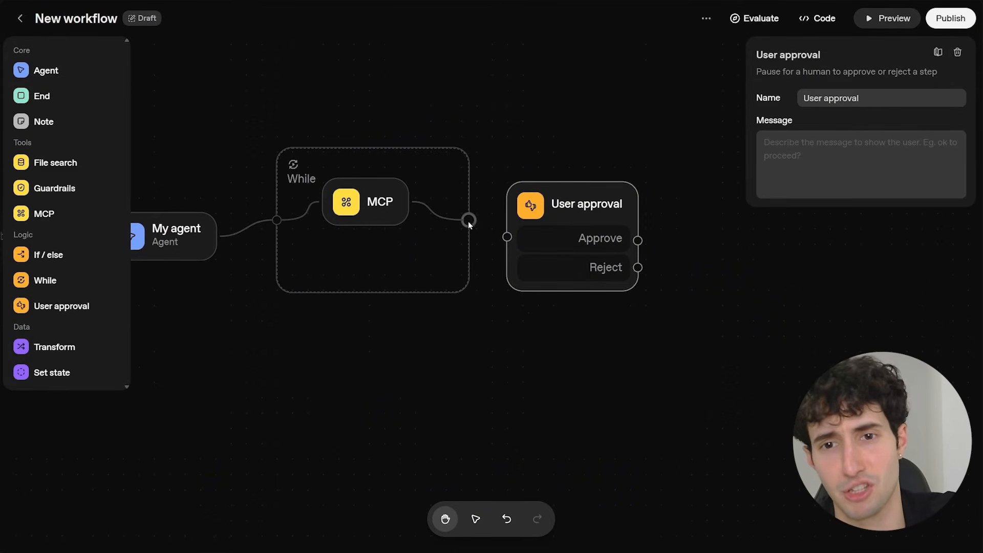
left_click_drag(469, 226, 507, 236)
left_click_drag(605, 214, 641, 205)
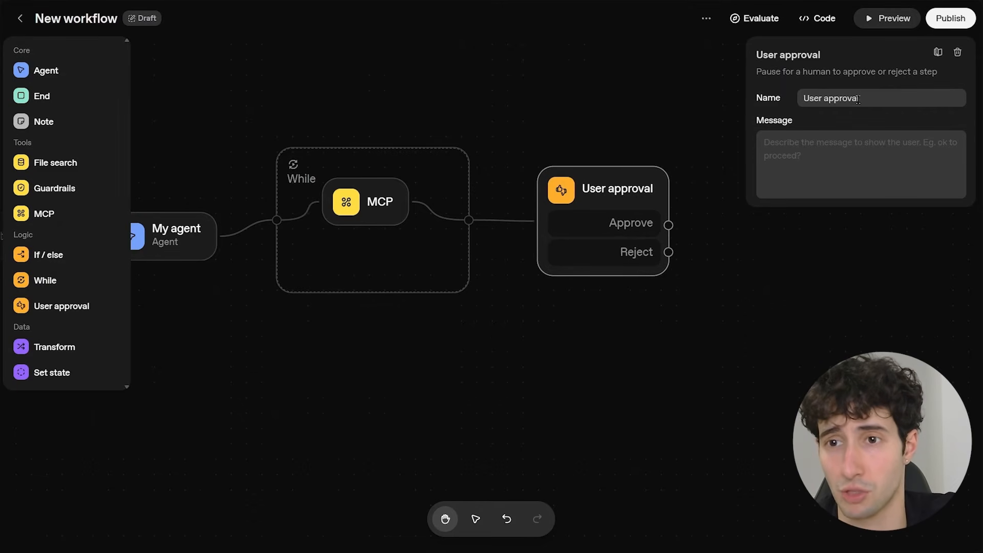
left_click(819, 150)
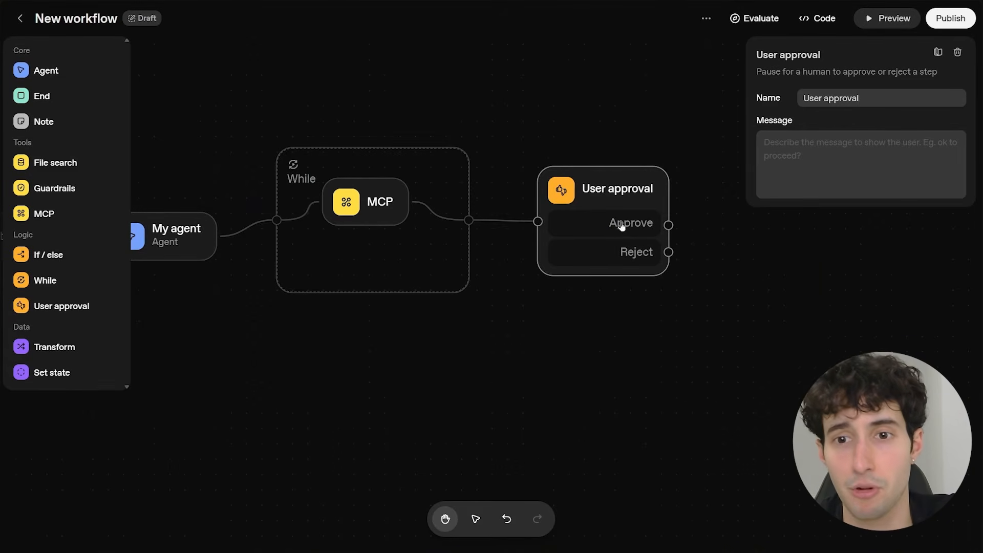
Connect the User approval node's Approve output to a new node and its Reject output back to My agent
left_click_drag(673, 227, 729, 110)
left_click(716, 351)
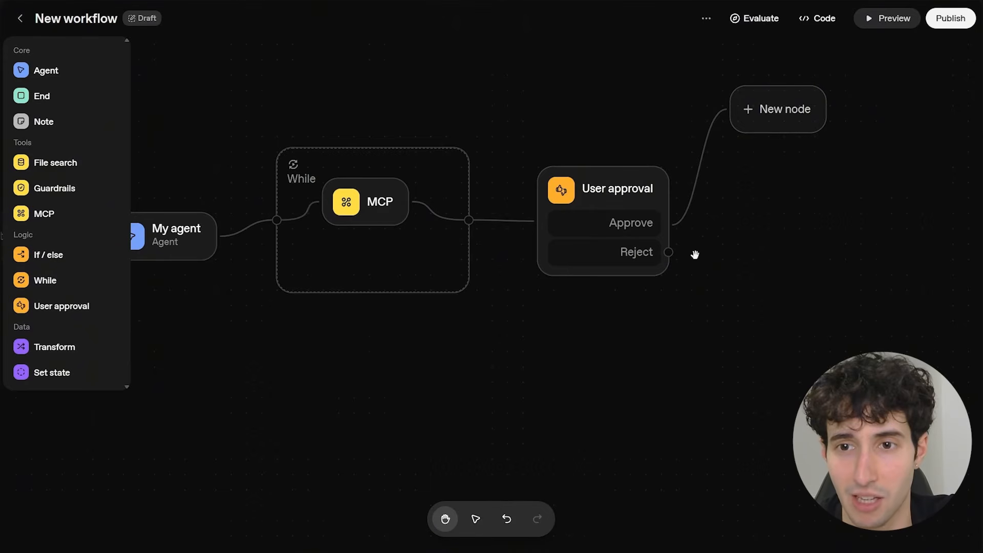
left_click_drag(672, 253, 513, 238)
left_click_drag(734, 373, 397, 410)
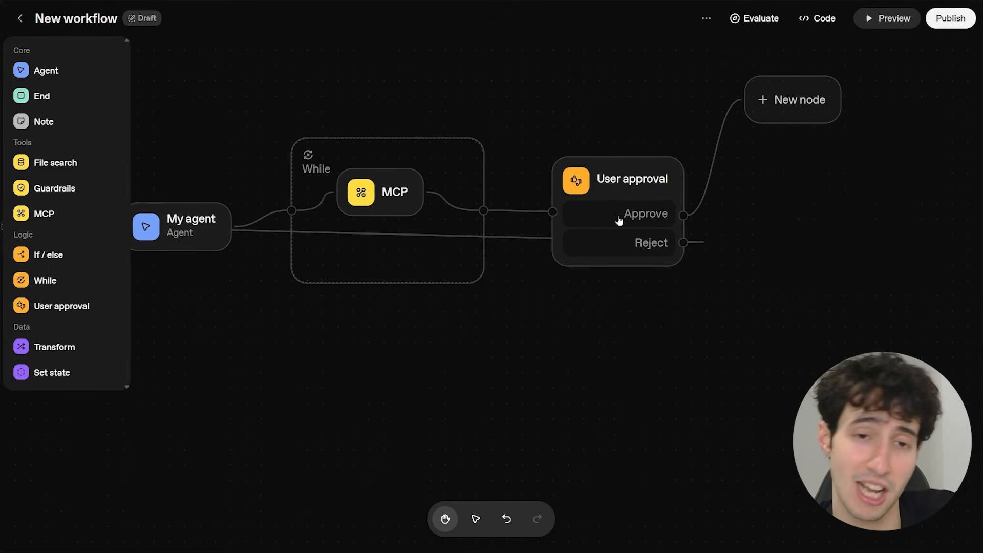
left_click_drag(241, 364, 368, 362)
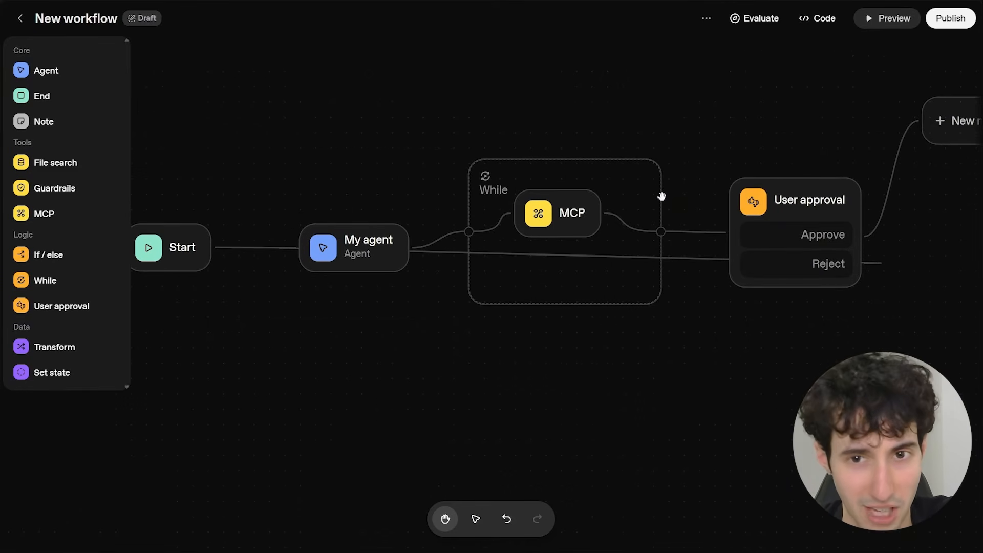
left_click_drag(663, 197, 636, 190)
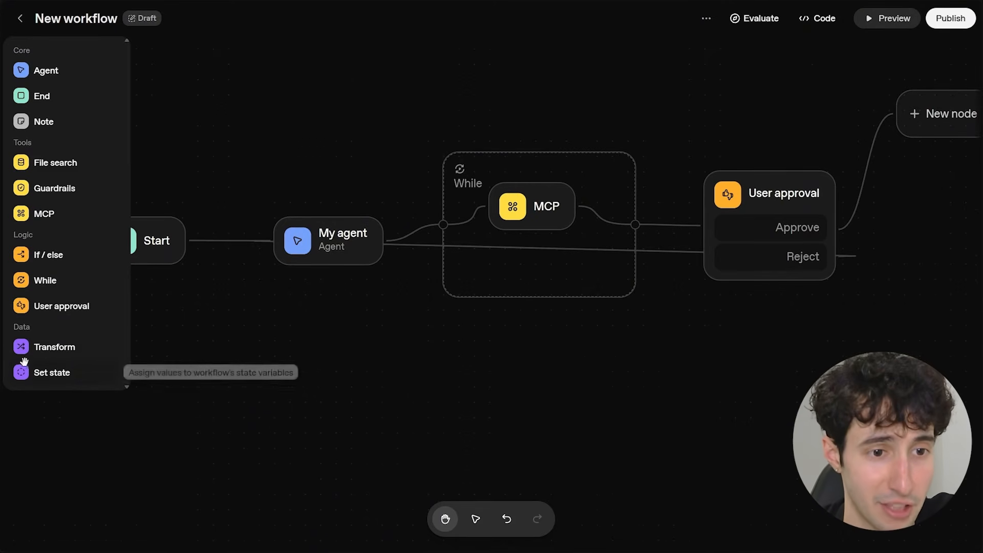
Place a Transform node on the User approval node's Approve branch, move it away from the approval node and open its settings
left_click_drag(59, 351, 806, 375)
left_click_drag(669, 358, 342, 411)
left_click_drag(619, 166, 610, 217)
left_click_drag(583, 446, 686, 241)
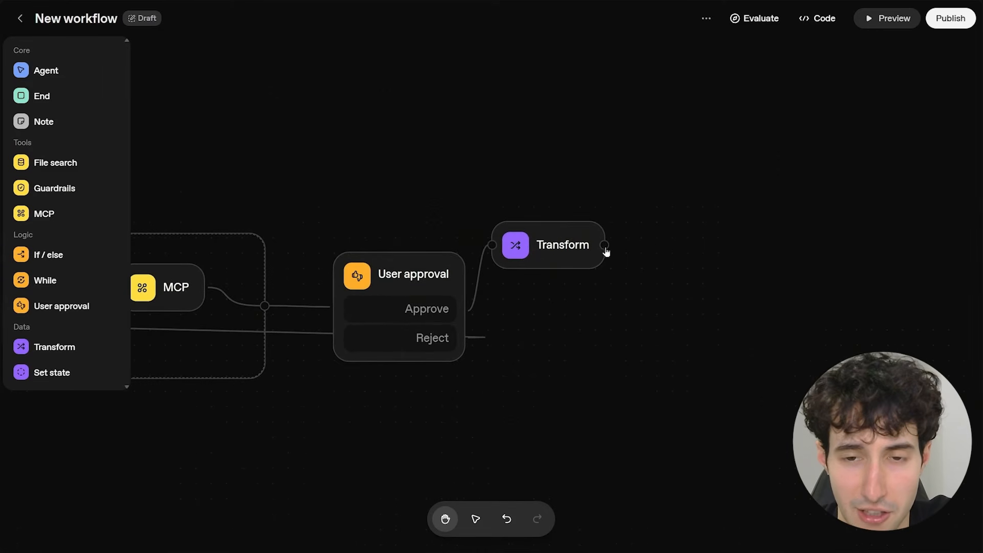
left_click(588, 255)
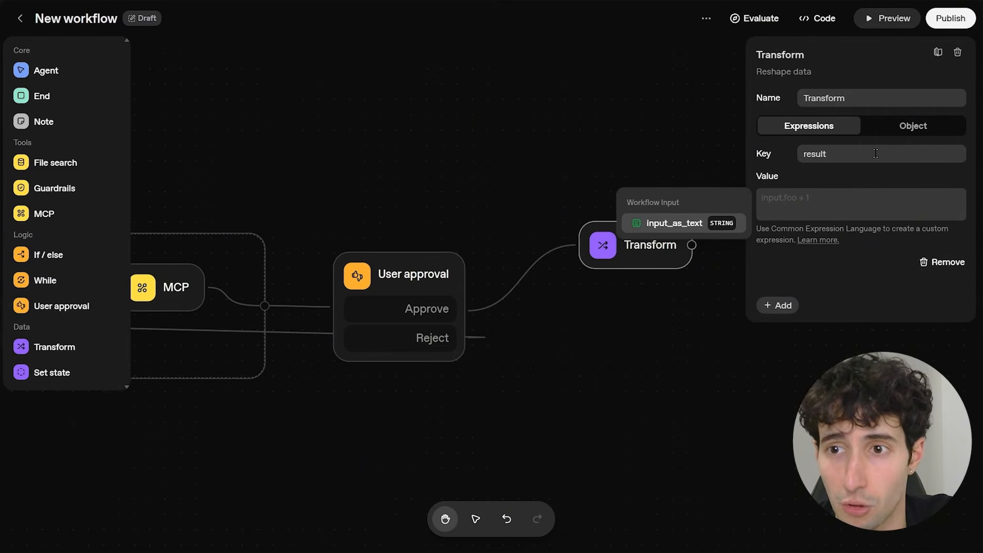
Set the Transform node's value for the result key to "result 2"
left_click(840, 153)
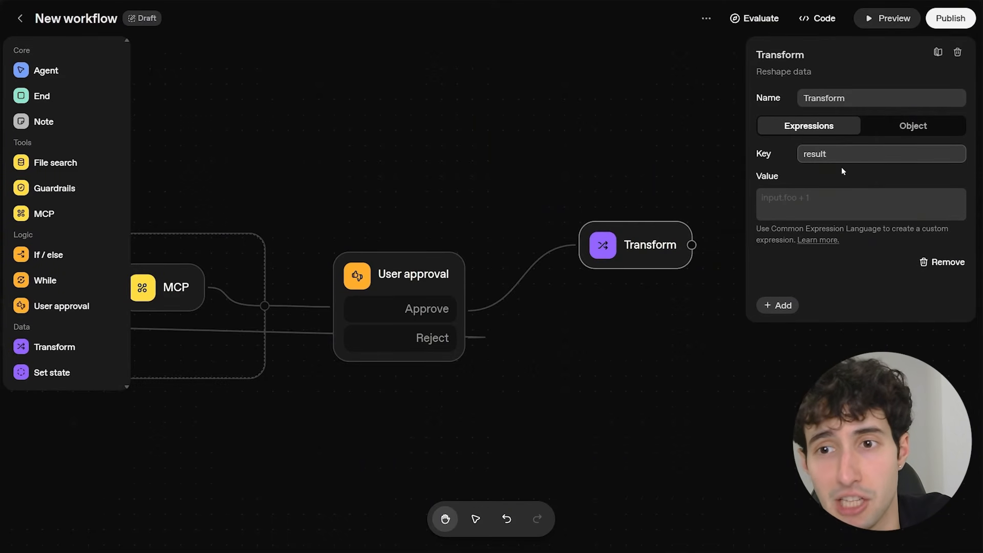
left_click(819, 205)
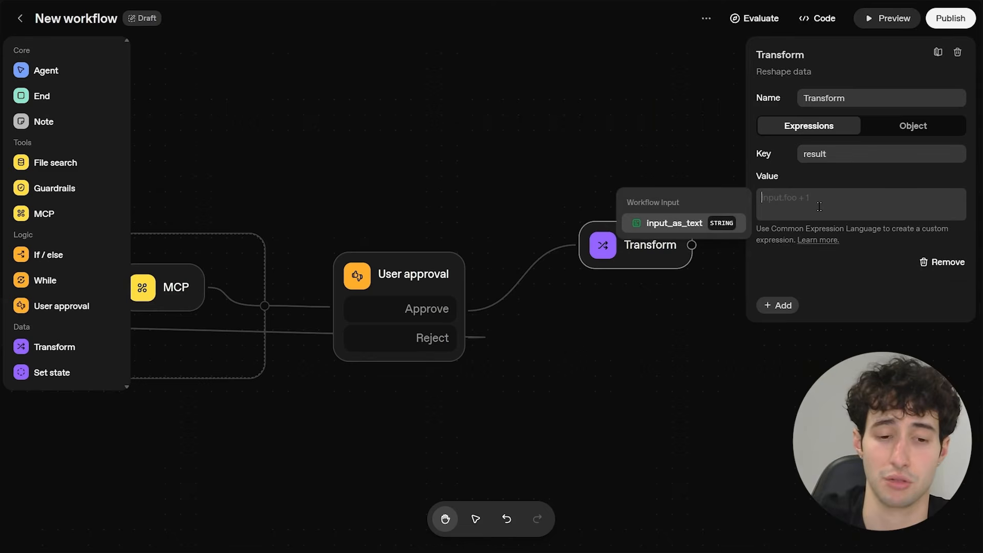
type("result 2")
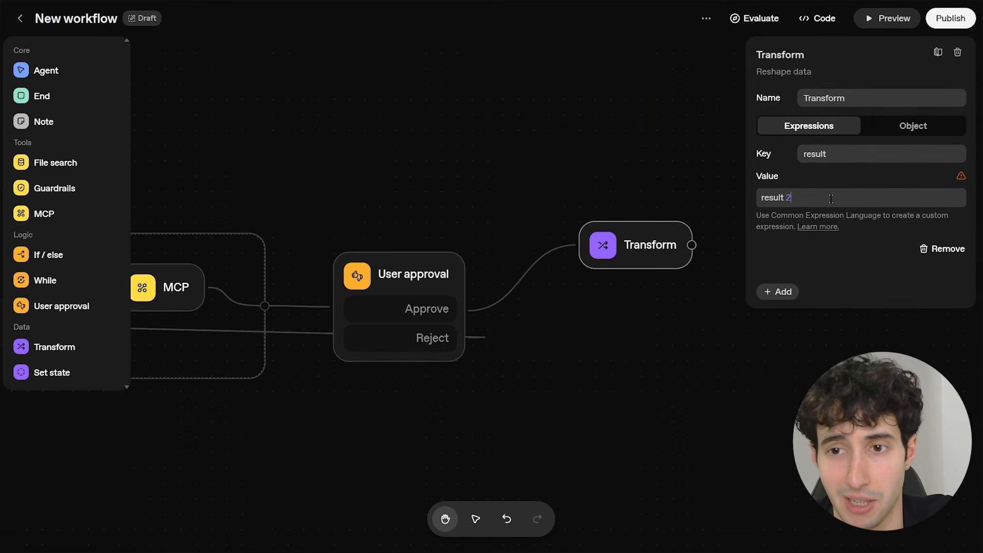
left_click(685, 329)
Add a Set state node after Transform and assign it to a new string variable named "valie"
left_click_drag(563, 255, 688, 271)
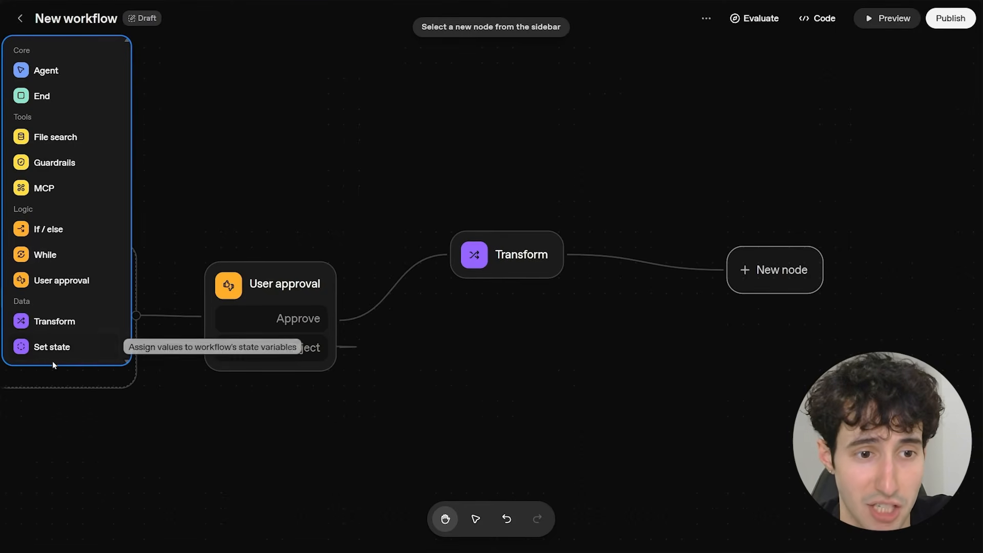
left_click(64, 352)
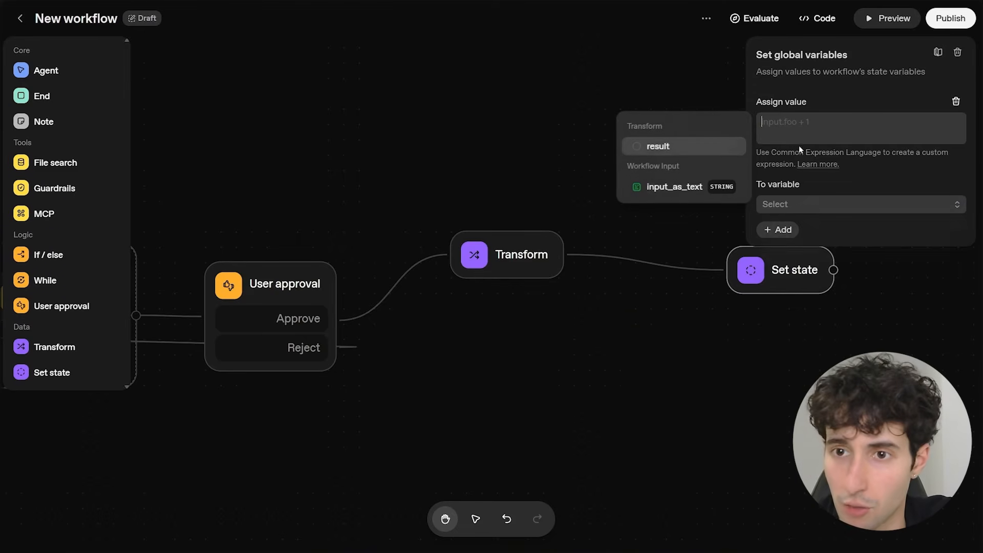
left_click_drag(768, 104, 801, 105)
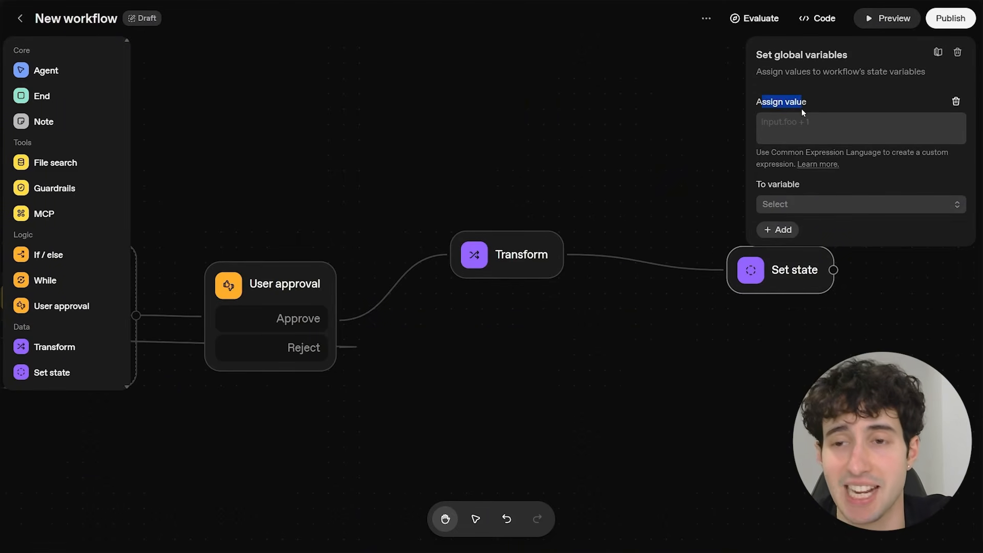
left_click(789, 208)
left_click(786, 281)
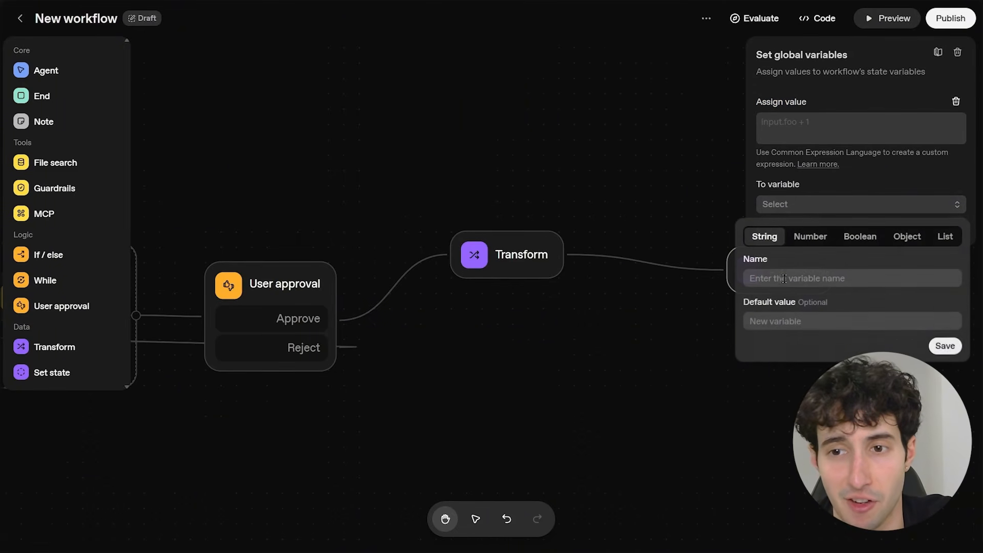
type("valie")
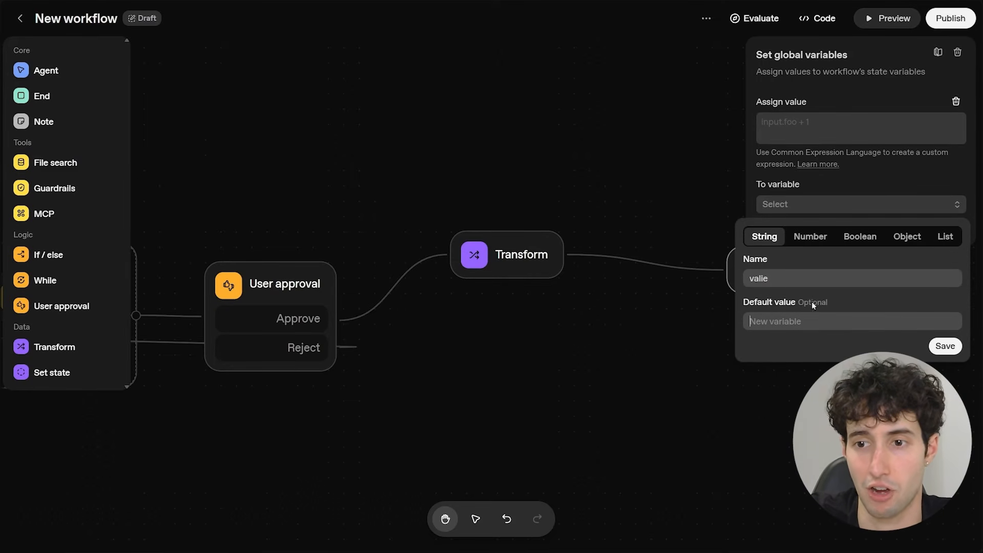
left_click(945, 346)
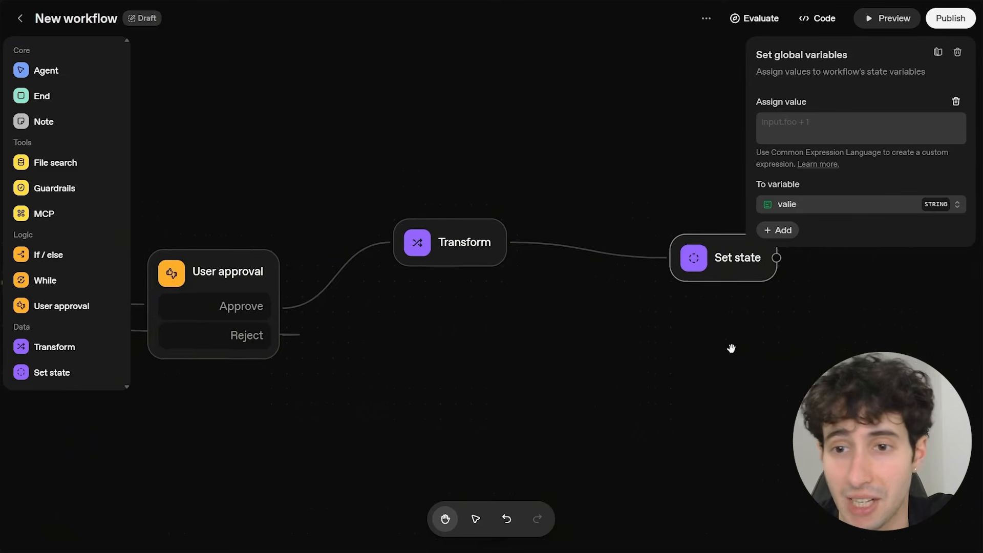
left_click_drag(453, 257, 688, 220)
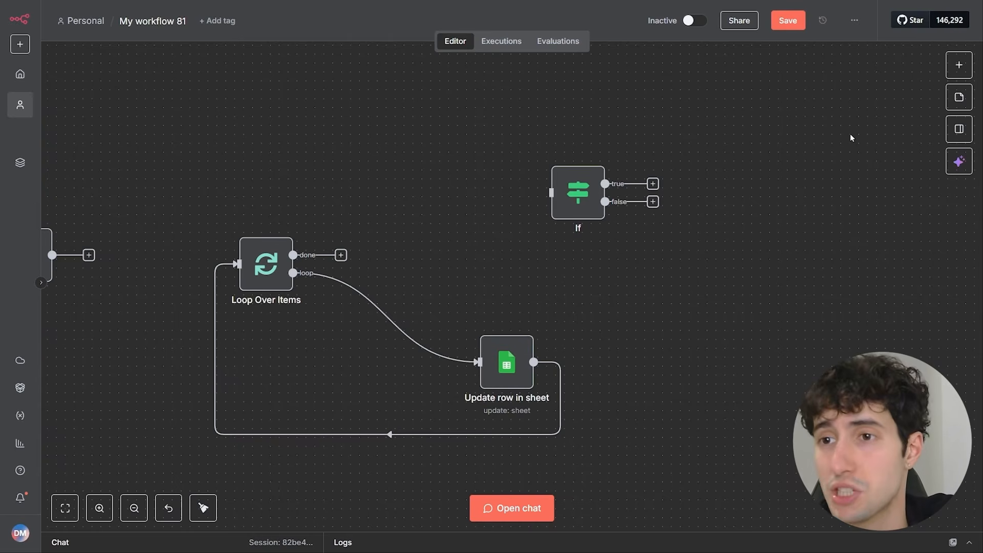
In n8n, add an Edit Fields (Set) node with a string field named "value" and the value "hello"
left_click(952, 62)
type("set")
left_click(846, 155)
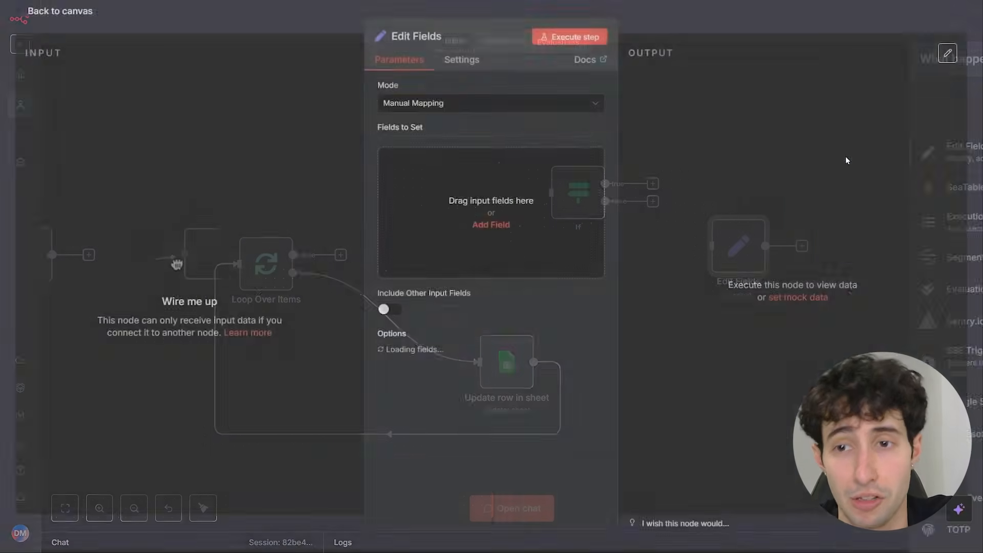
left_click(457, 215)
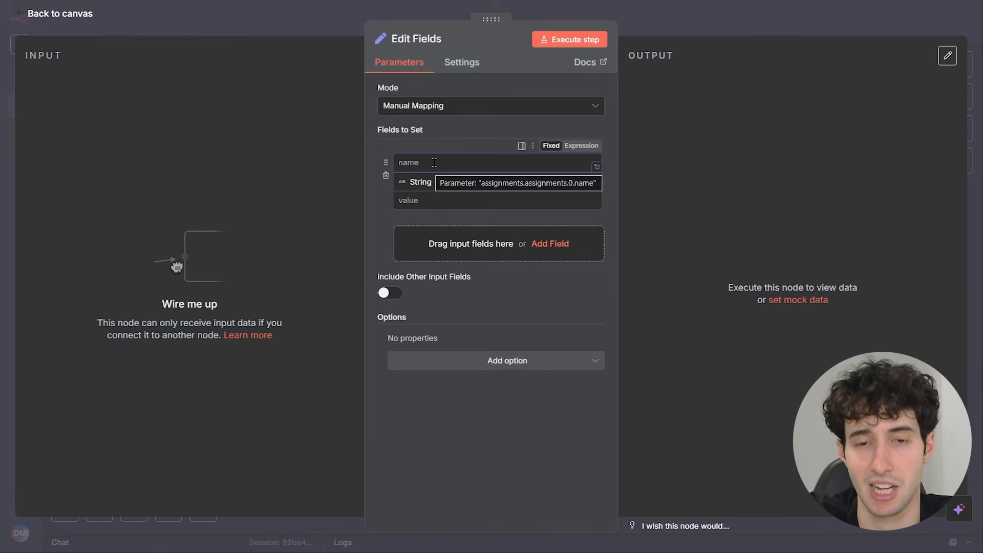
type("value")
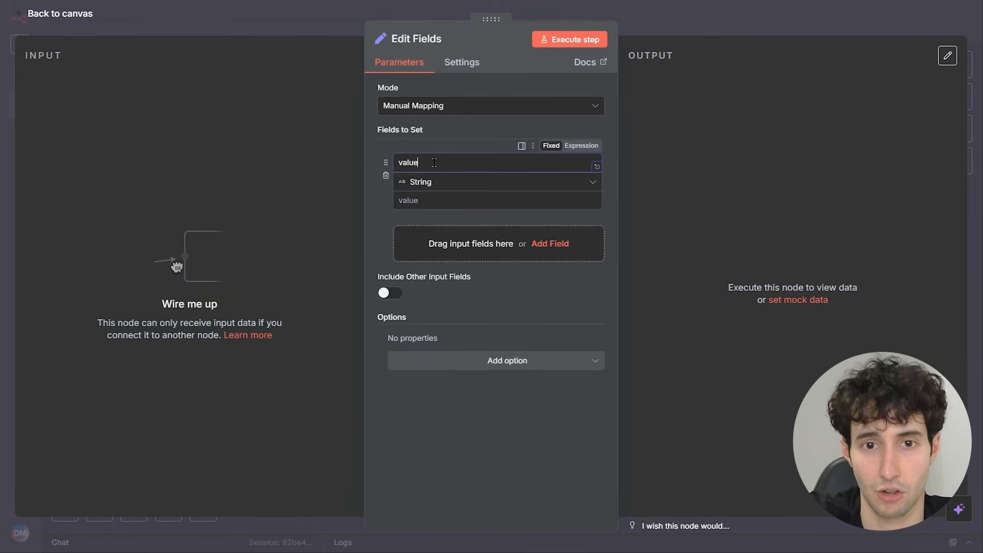
left_click(417, 200)
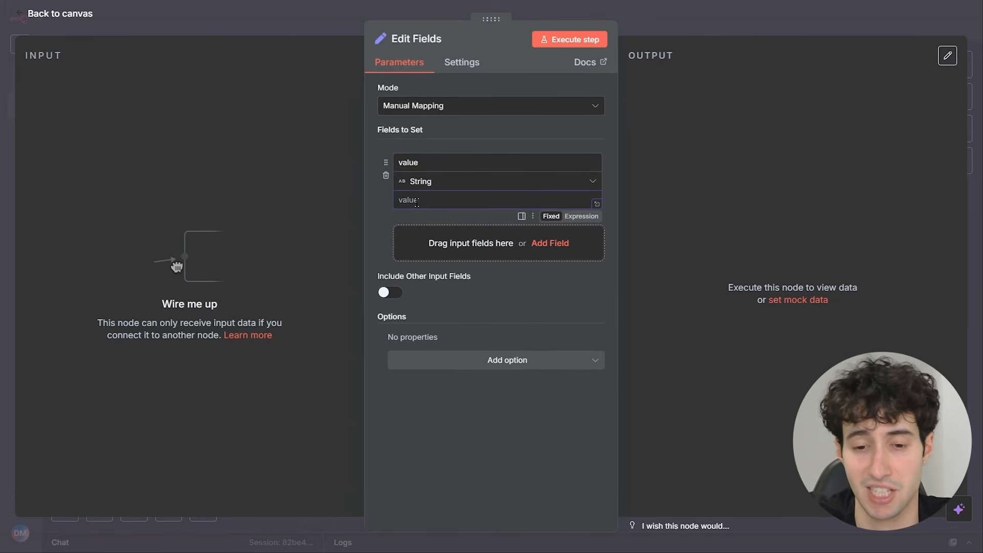
type("hello")
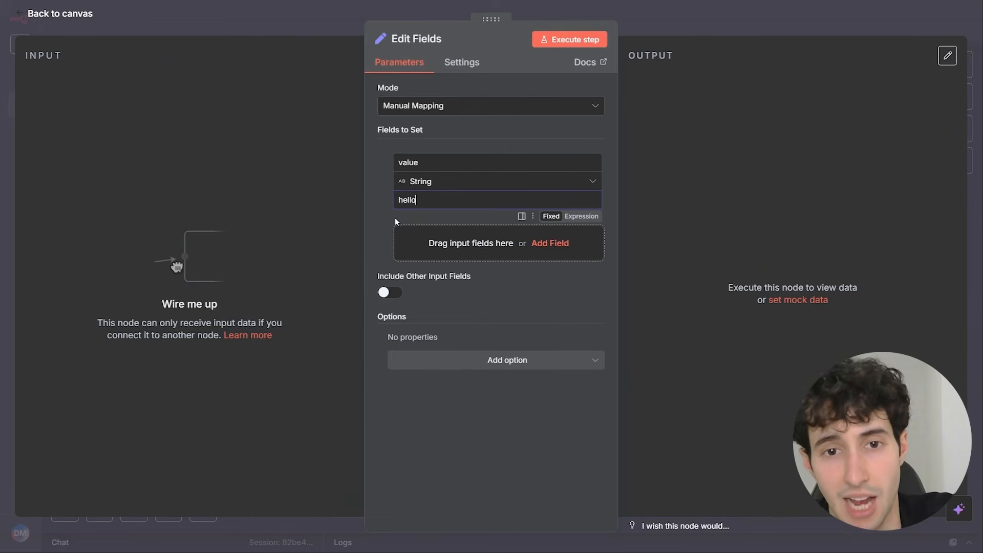
Add a second string field to Edit Fields, named with the expression {{ value }} and given the value "hello 2"
left_click(431, 252)
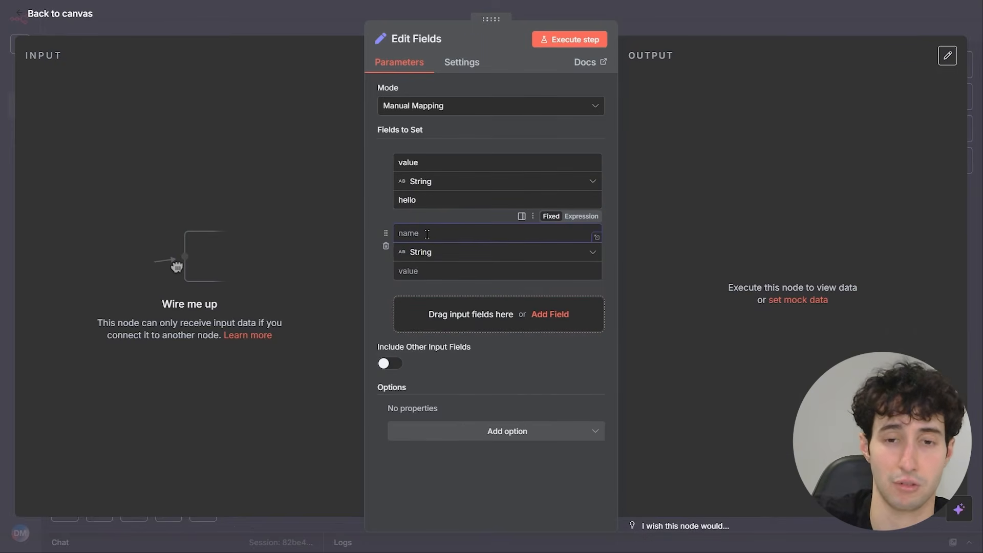
type("{{ ")
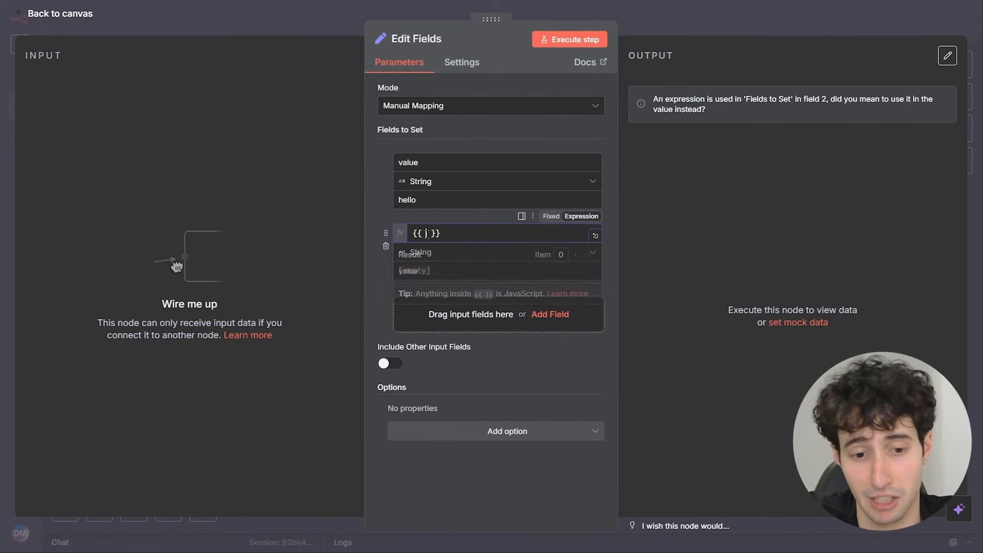
type("value")
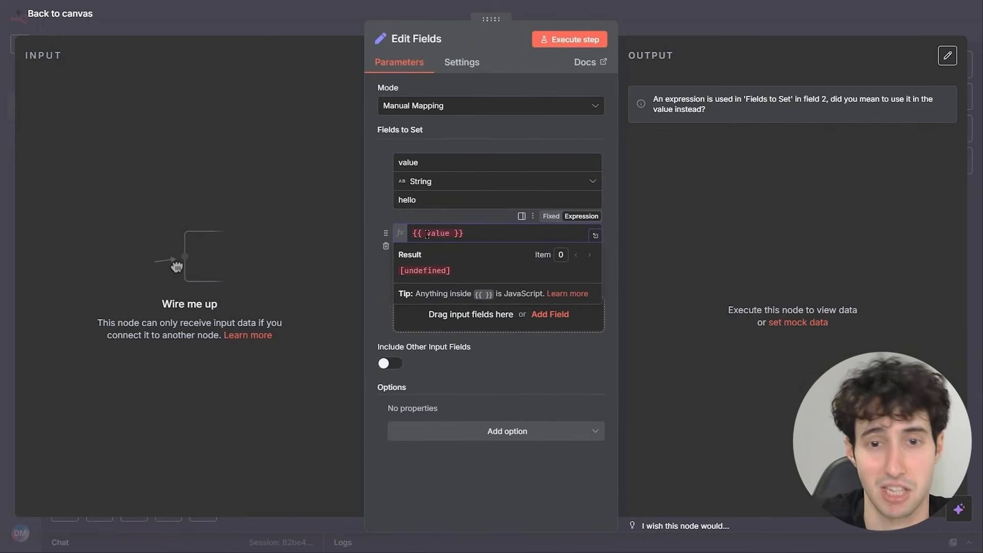
left_click(402, 270)
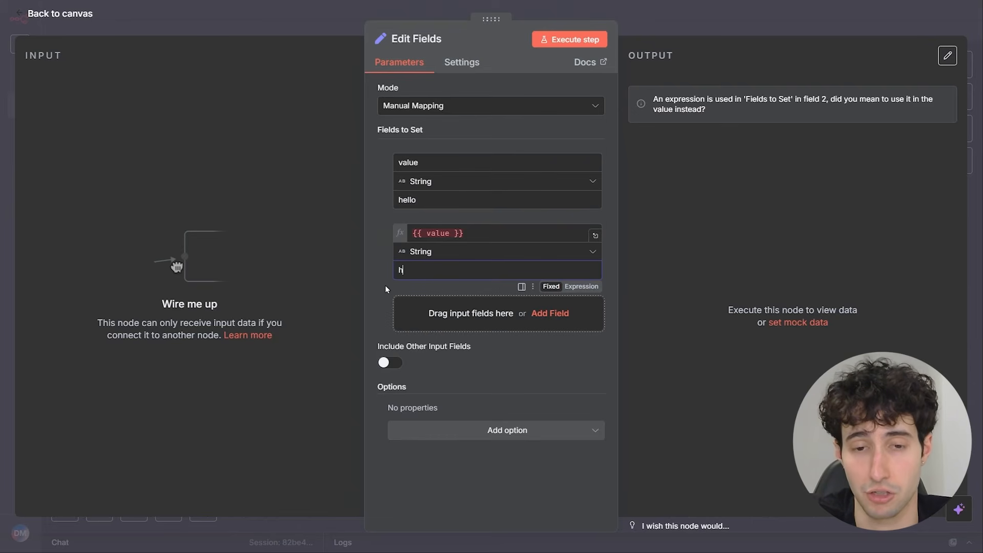
type("lo 2")
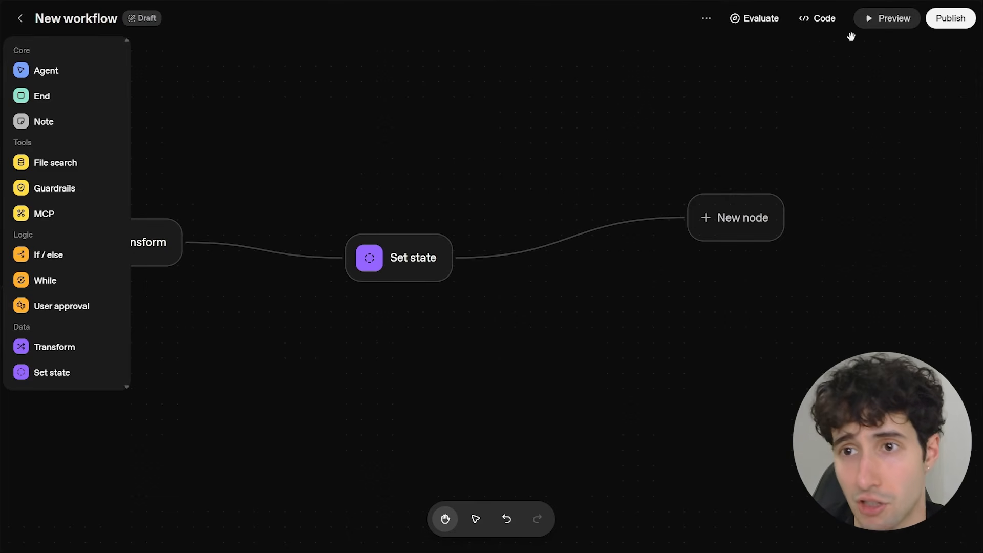
In Agent Builder, open the workflow's evaluation traces, inspect the third and first traces and go to the grader criteria
left_click(879, 26)
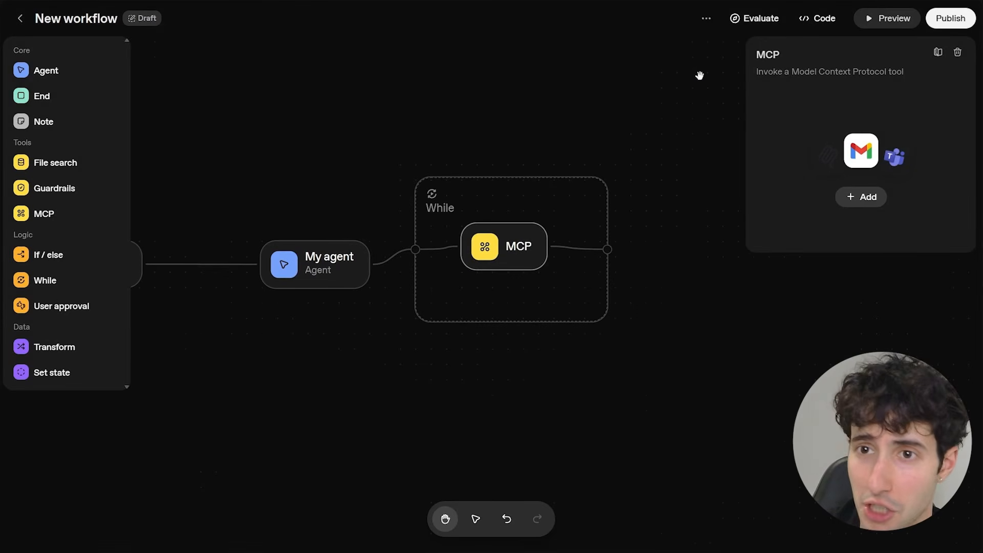
left_click(751, 23)
left_click(89, 137)
left_click(72, 92)
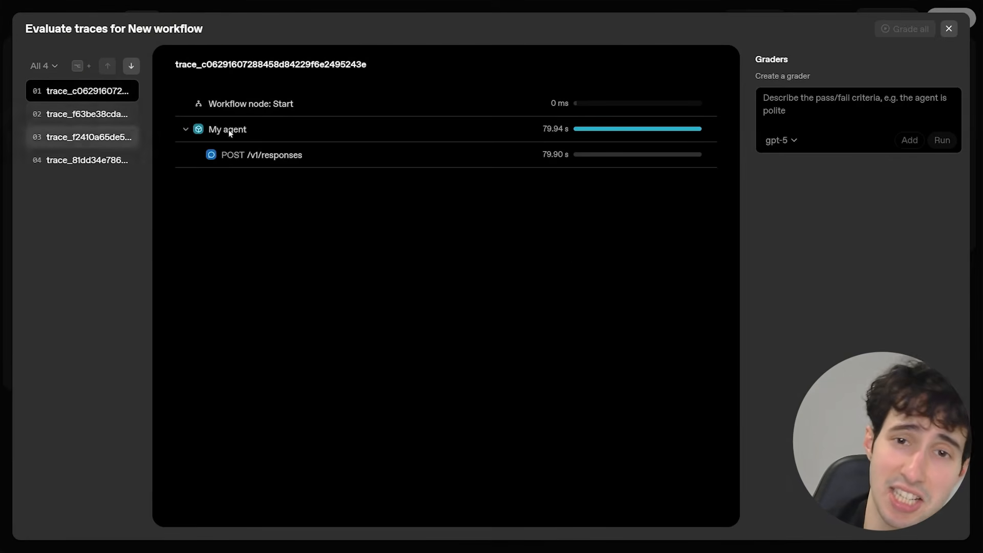
left_click(793, 102)
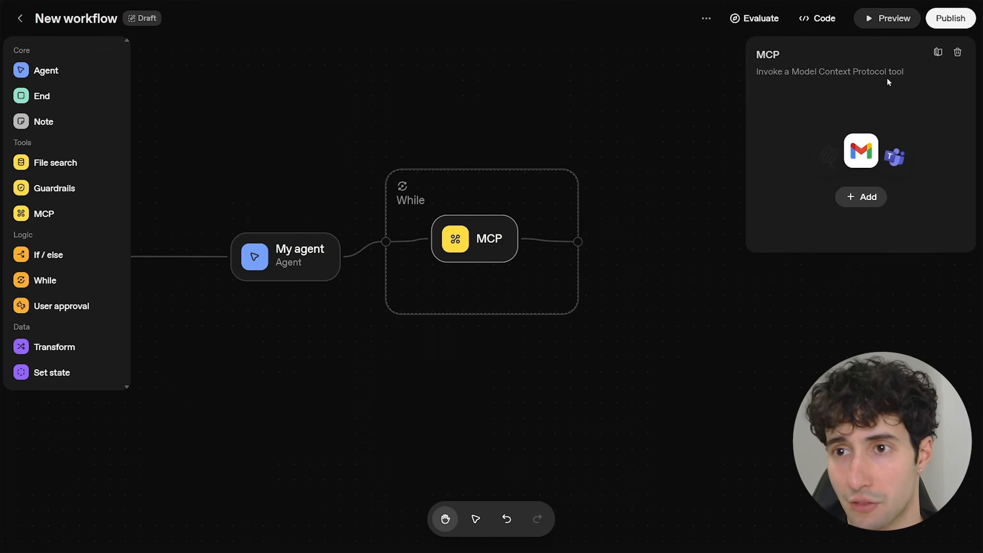
Publish the workflow under the name "My workflow"
left_click(946, 26)
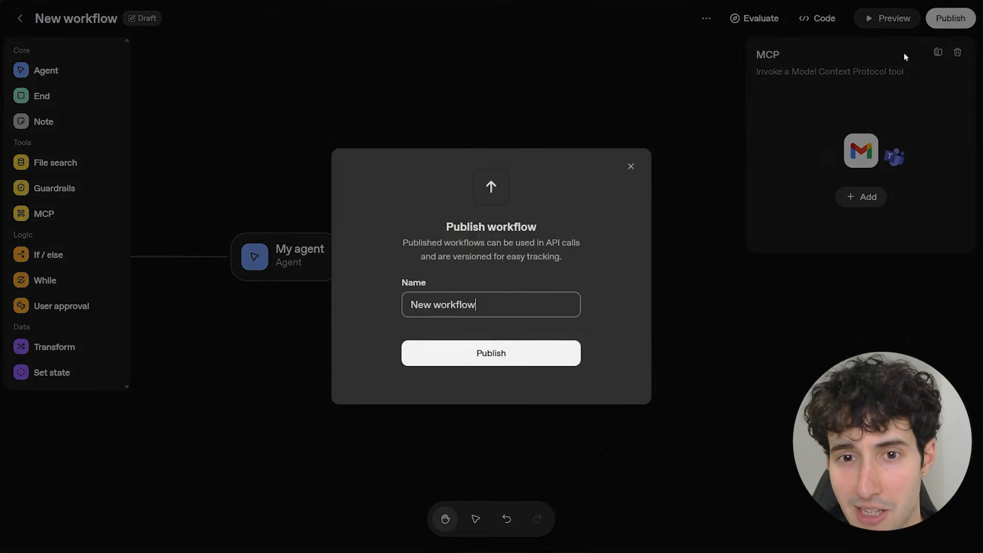
key("BackSpace")
key("BackSpace")
key("BackSpace")
key("BackSpace")
key("BackSpace")
key("BackSpace")
key("BackSpace")
key("BackSpace")
key("BackSpace")
key("BackSpace")
key("BackSpace")
key("BackSpace")
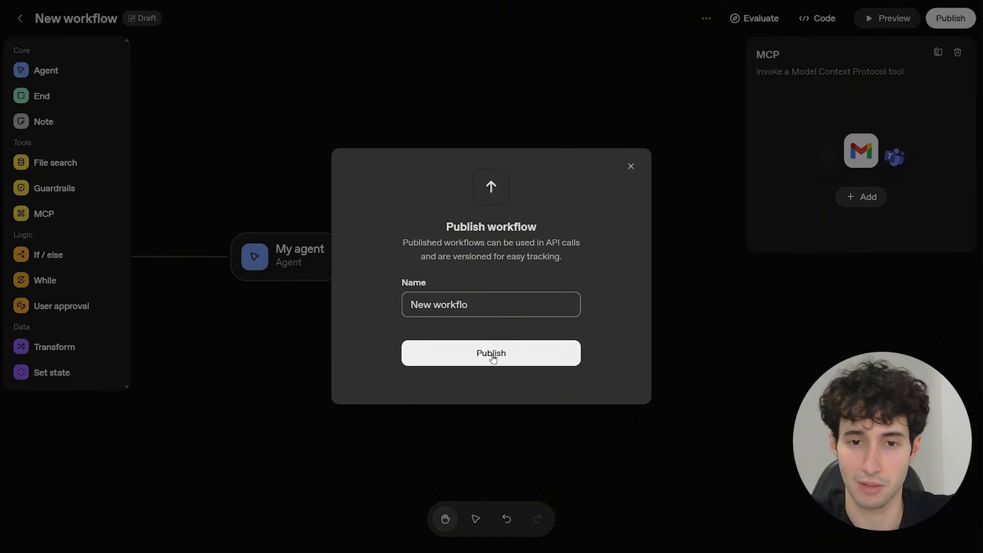
type("My workflow")
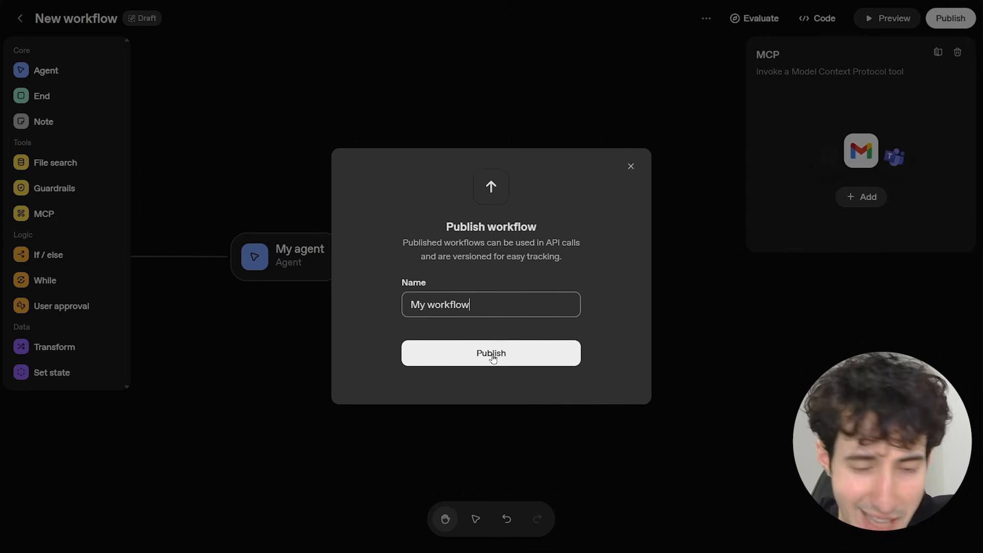
left_click(492, 357)
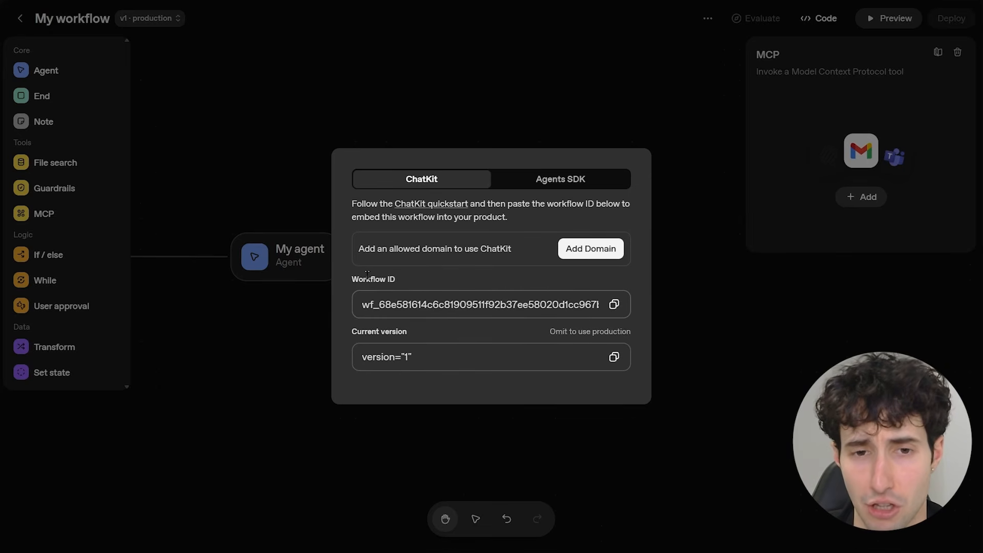
Examine the workflow ID in the published workflow's ChatKit deployment details
left_click_drag(403, 305, 362, 303)
left_click(374, 303)
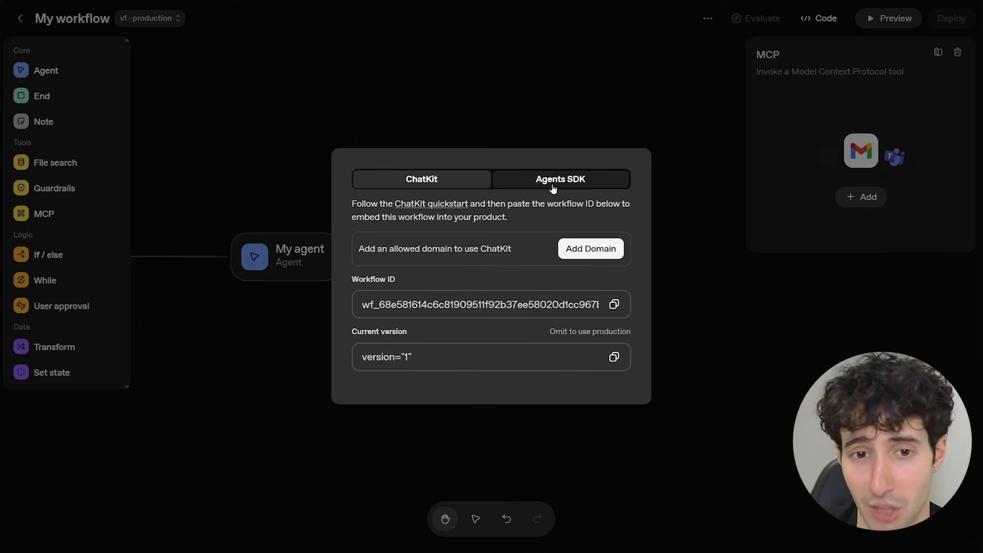
left_click_drag(363, 302, 600, 309)
left_click(582, 308)
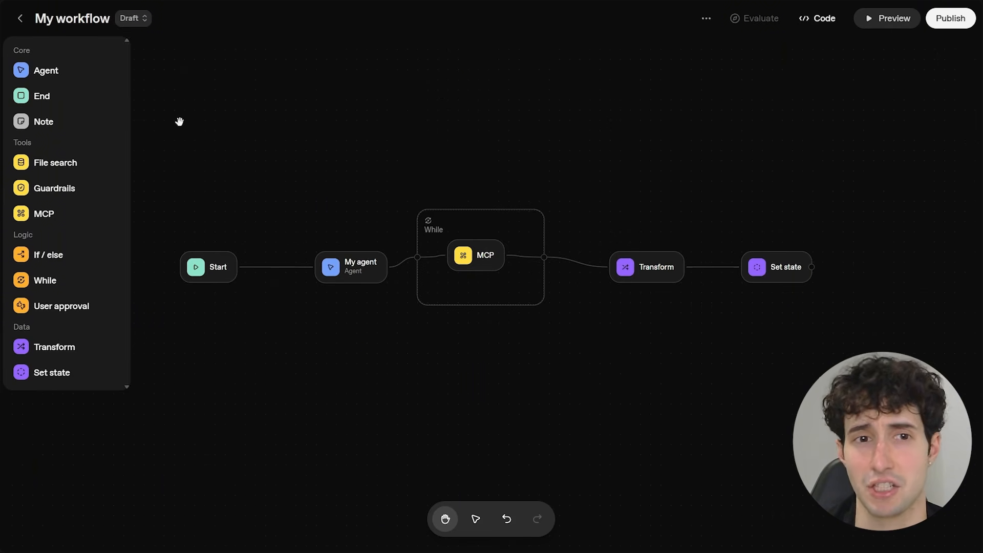
left_click_drag(178, 118, 184, 114)
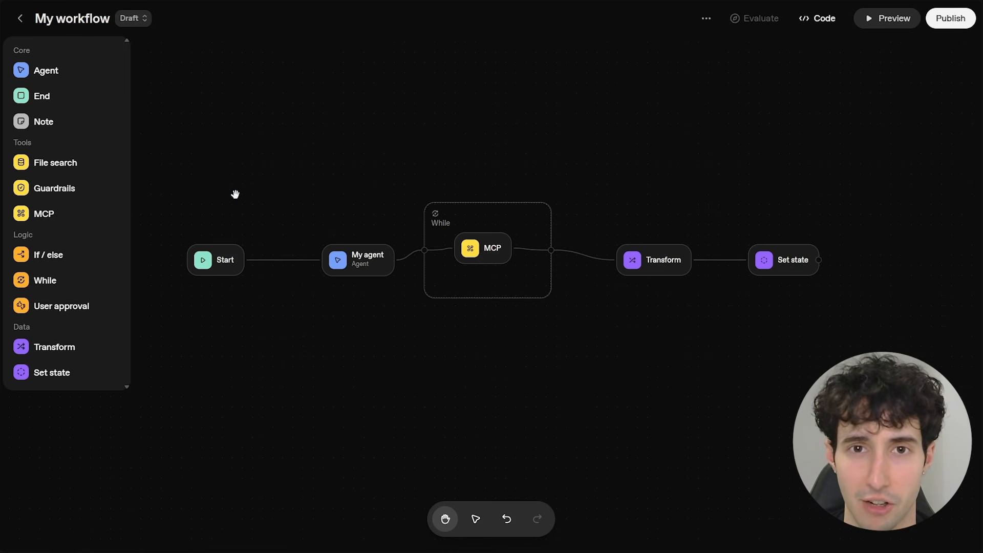
left_click_drag(235, 195, 248, 190)
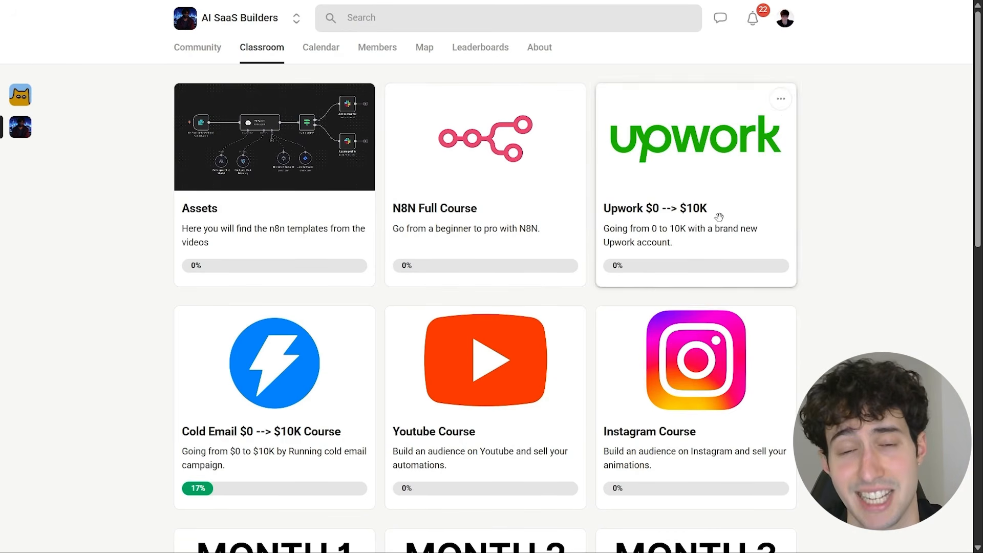
Look through the courses in the AI SaaS Builders community classroom, including the monthly roadmap courses
scroll(591, 201, "down", 5)
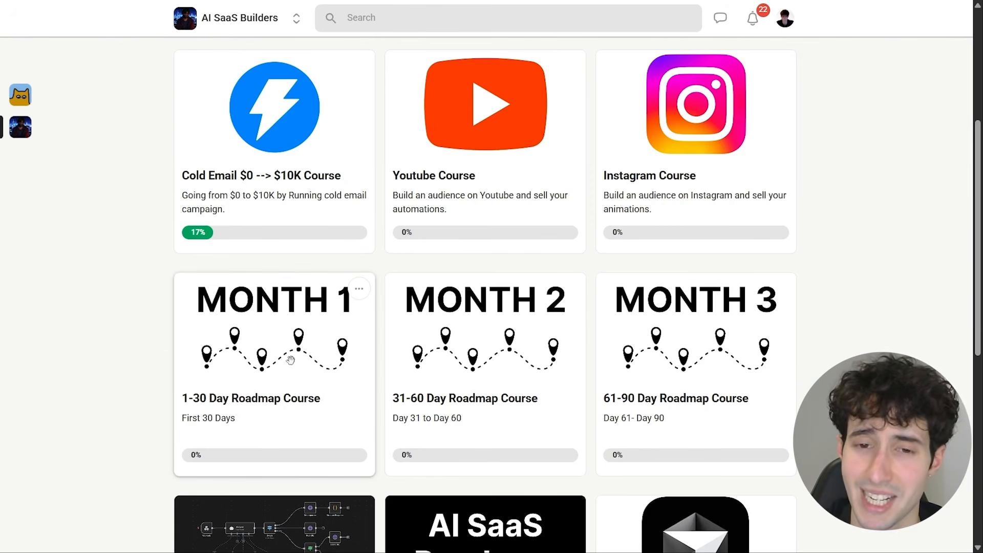
left_click_drag(982, 208, 981, 287)
scroll(681, 256, "up", 9)
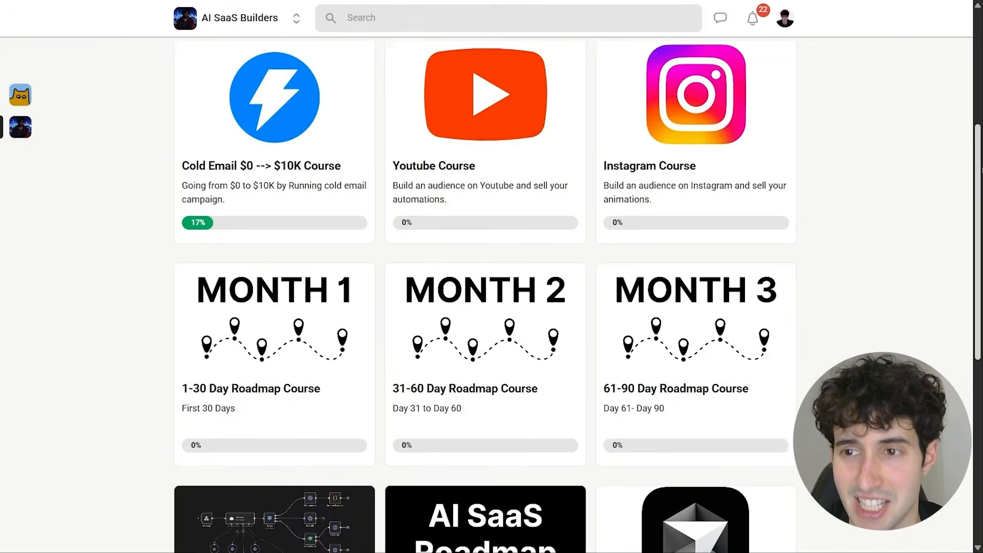